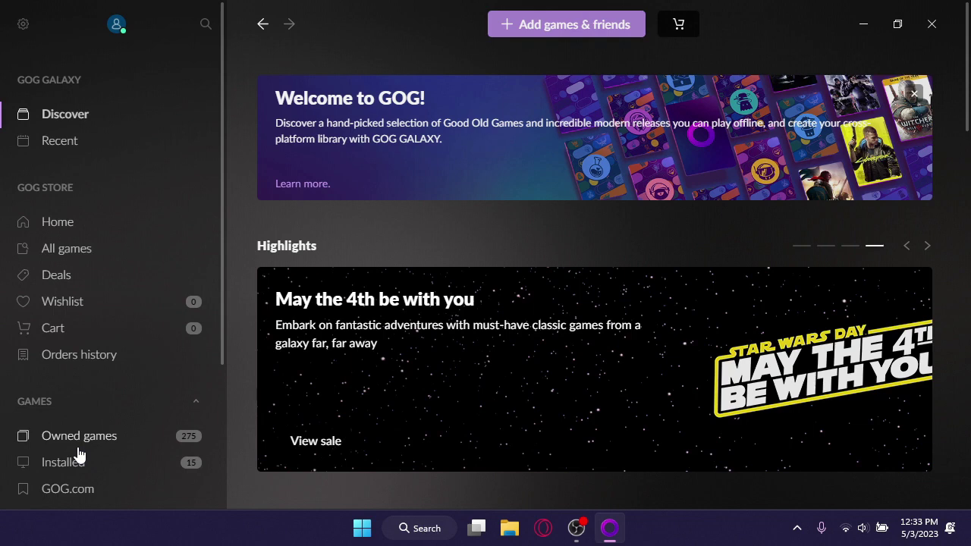
# Step: View the owned games list and the installed games list, returning to the owned games
pyautogui.click(78, 448)
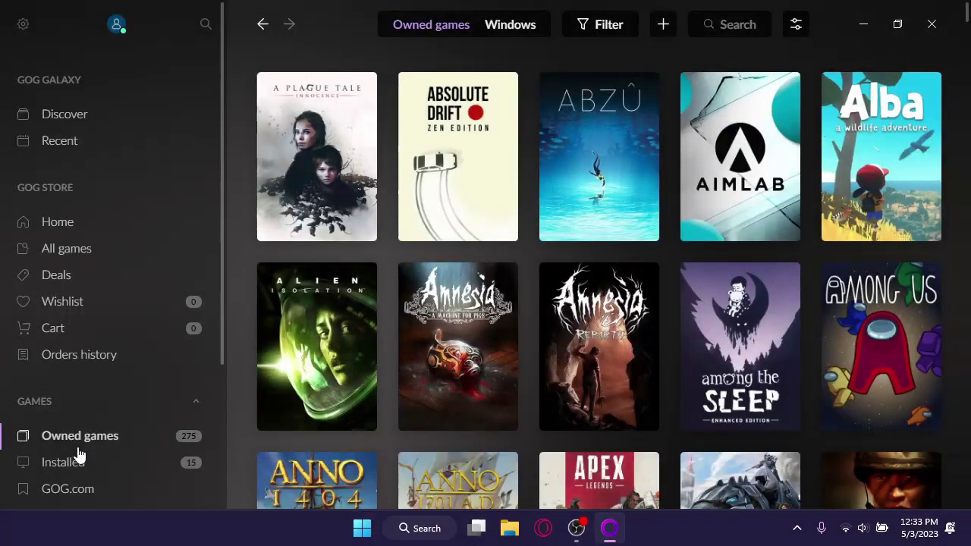
pyautogui.click(79, 466)
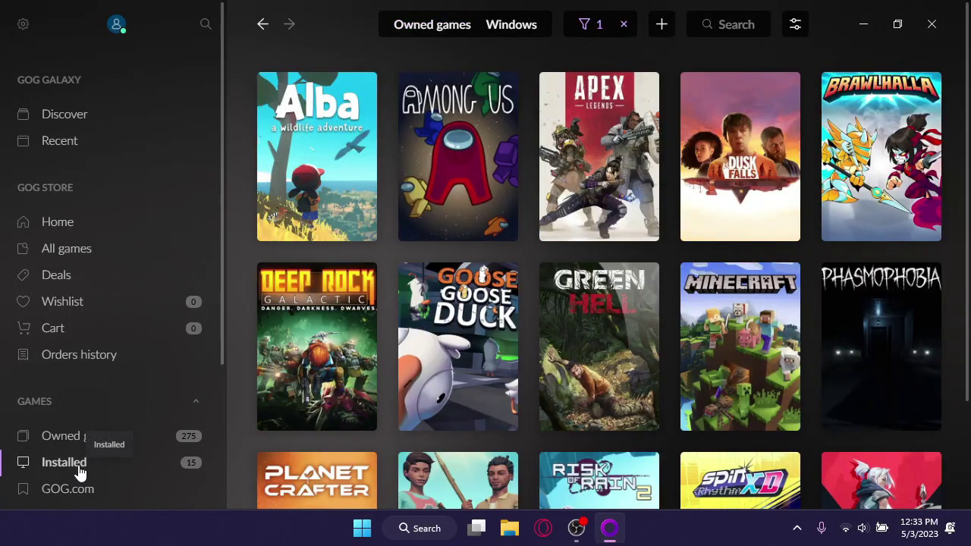
pyautogui.click(85, 440)
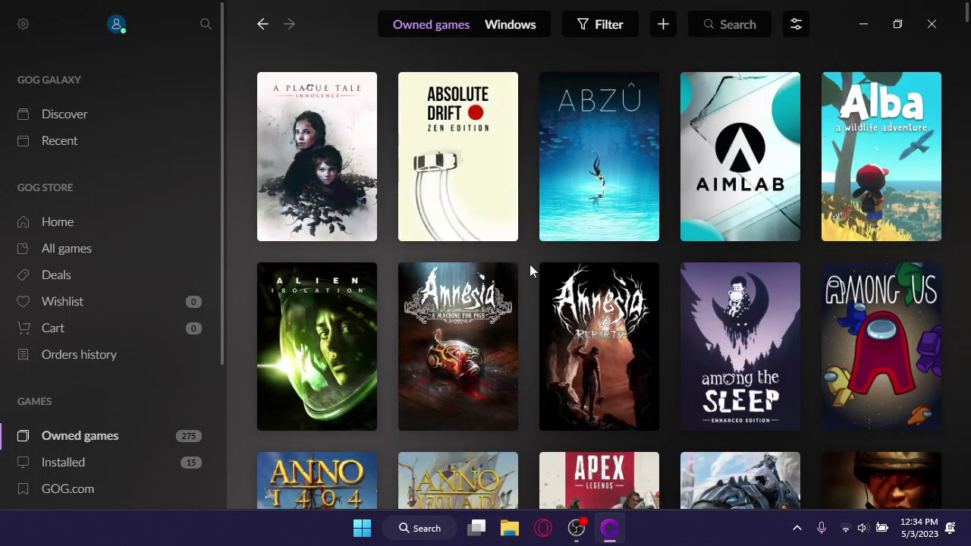
# Step: Browse the owned games library and check which platforms its games come from
pyautogui.scroll(-10, 530, 267)
pyautogui.scroll(-4, 530, 271)
pyautogui.scroll(8, 530, 271)
pyautogui.scroll(9, 529, 271)
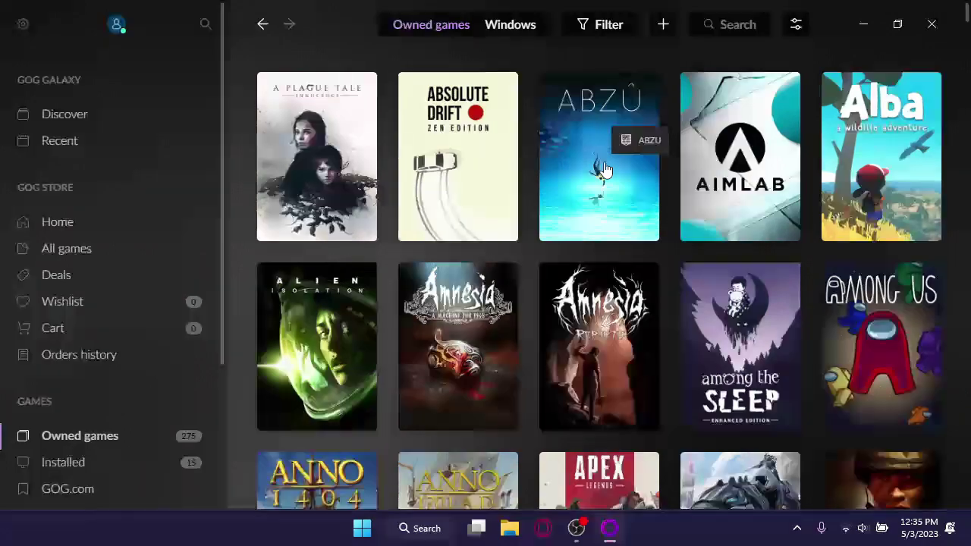
pyautogui.scroll(-3, 607, 227)
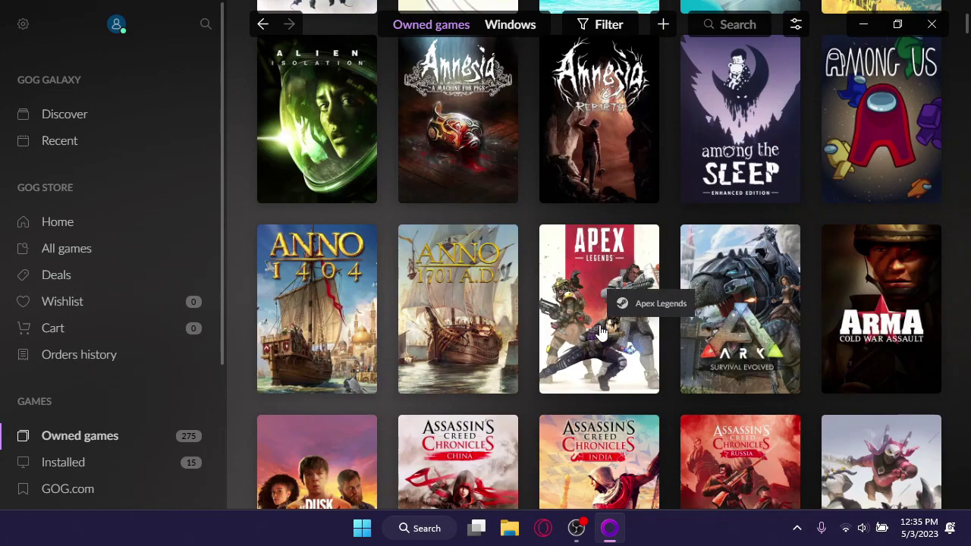
pyautogui.scroll(-10, 607, 334)
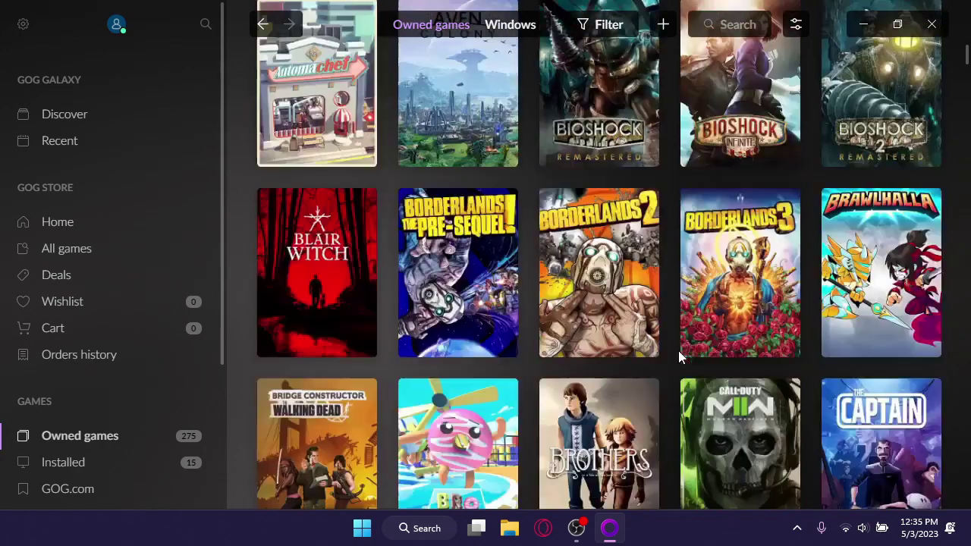
pyautogui.scroll(-8, 679, 357)
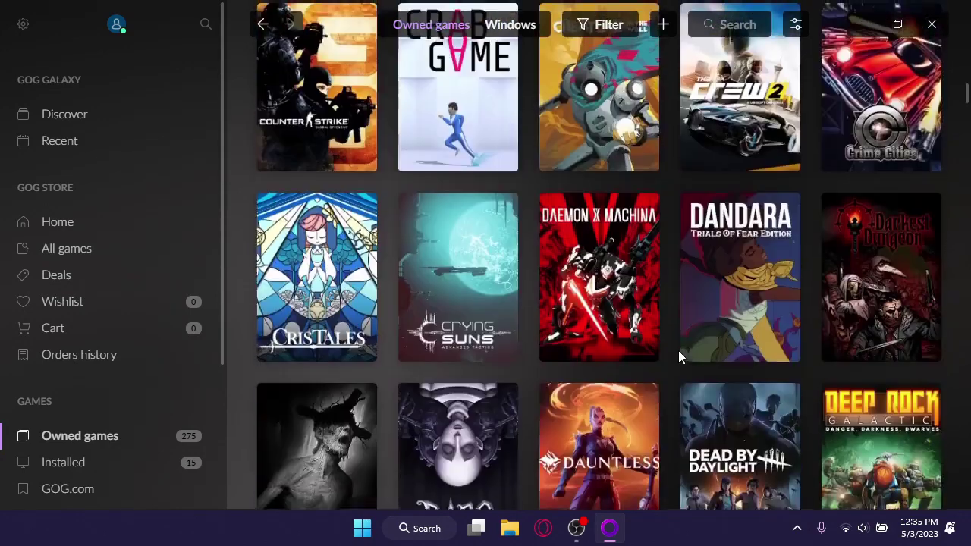
pyautogui.scroll(-2, 678, 356)
pyautogui.scroll(2, 678, 357)
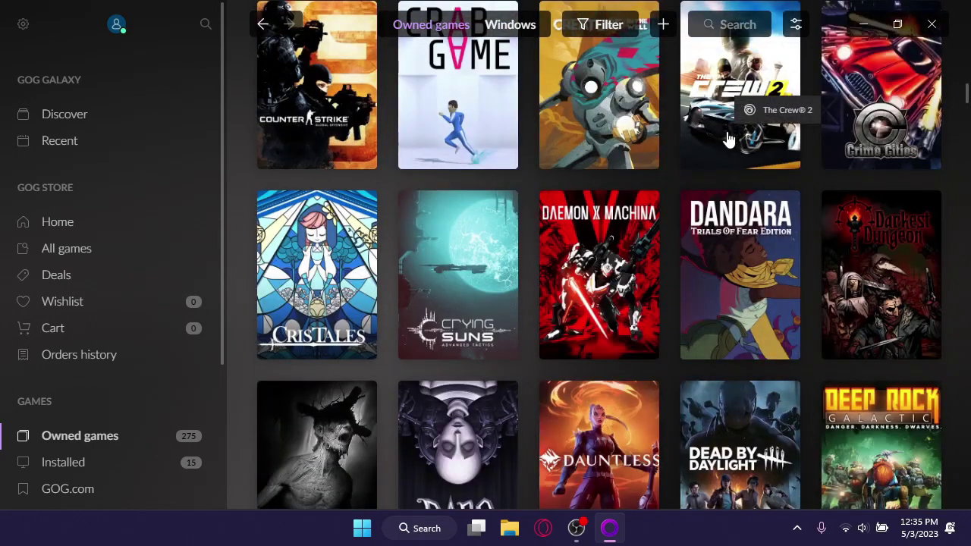
pyautogui.scroll(-3, 728, 138)
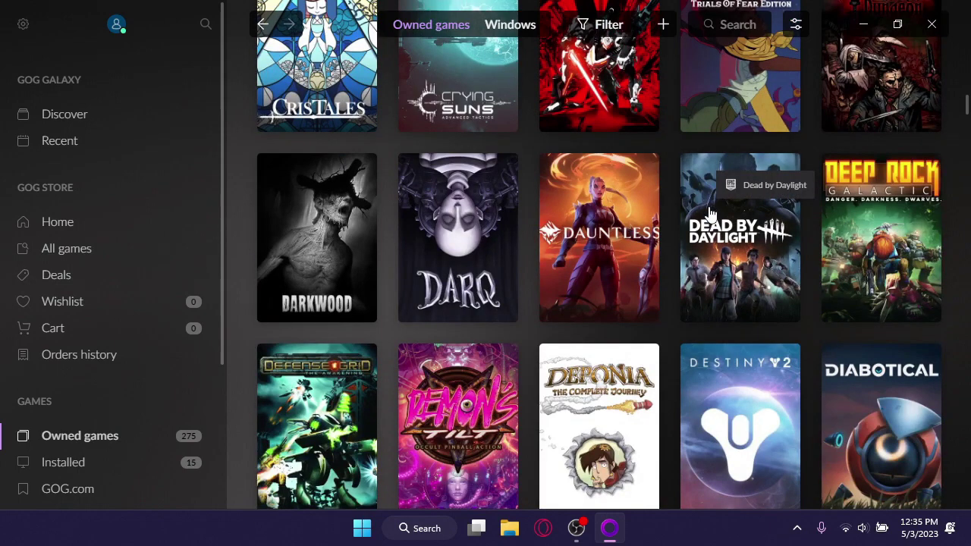
pyautogui.scroll(10, 710, 215)
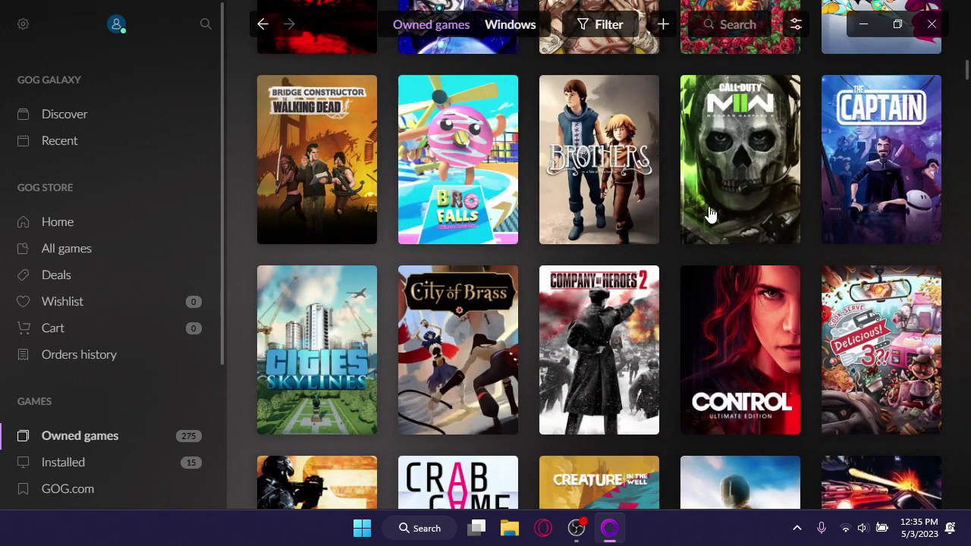
pyautogui.scroll(3, 705, 224)
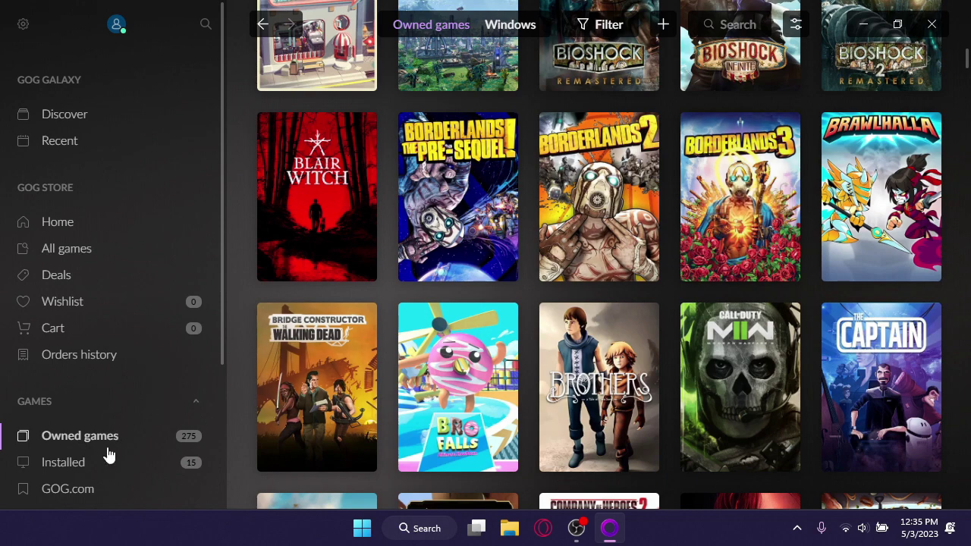
# Step: Show the installed games and review the platform integrations for connecting gaming accounts
pyautogui.click(89, 470)
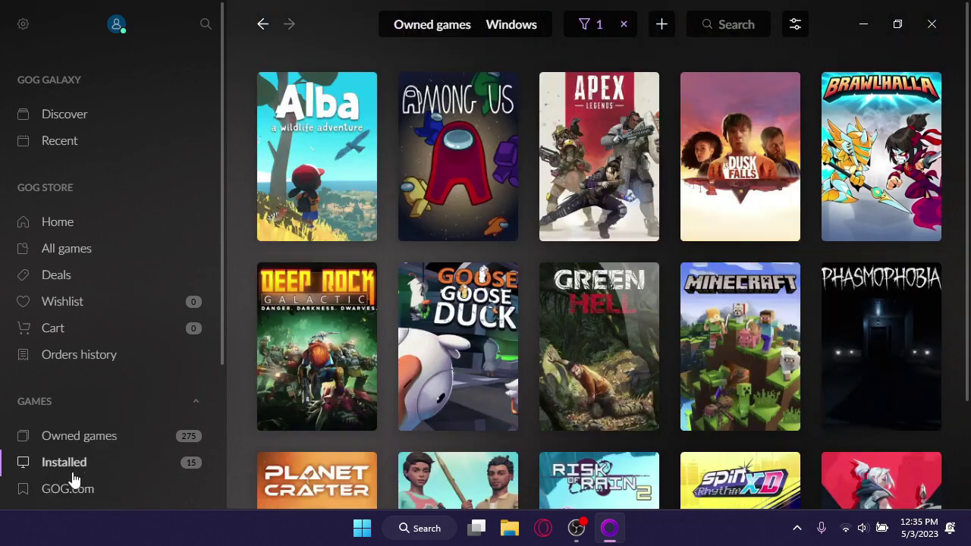
pyautogui.click(673, 37)
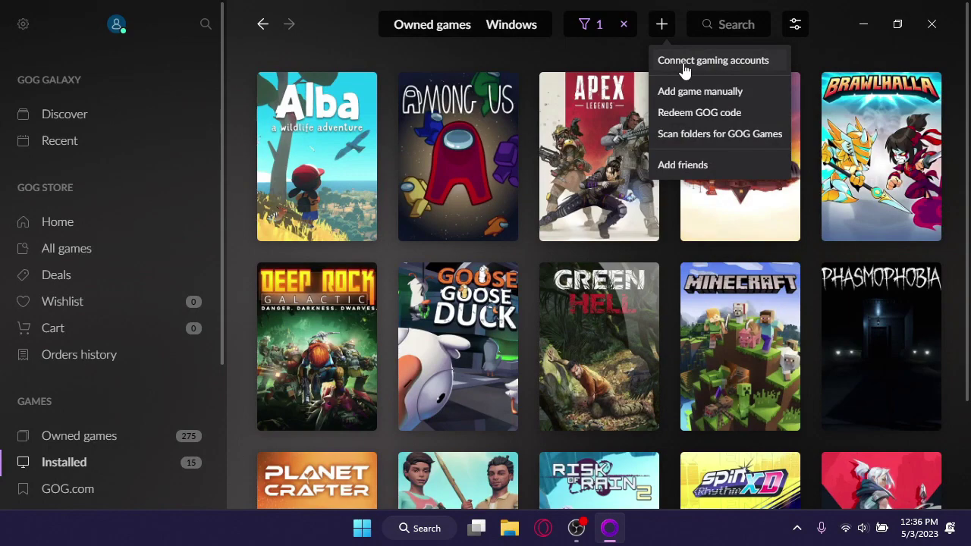
pyautogui.click(685, 64)
pyautogui.click(258, 137)
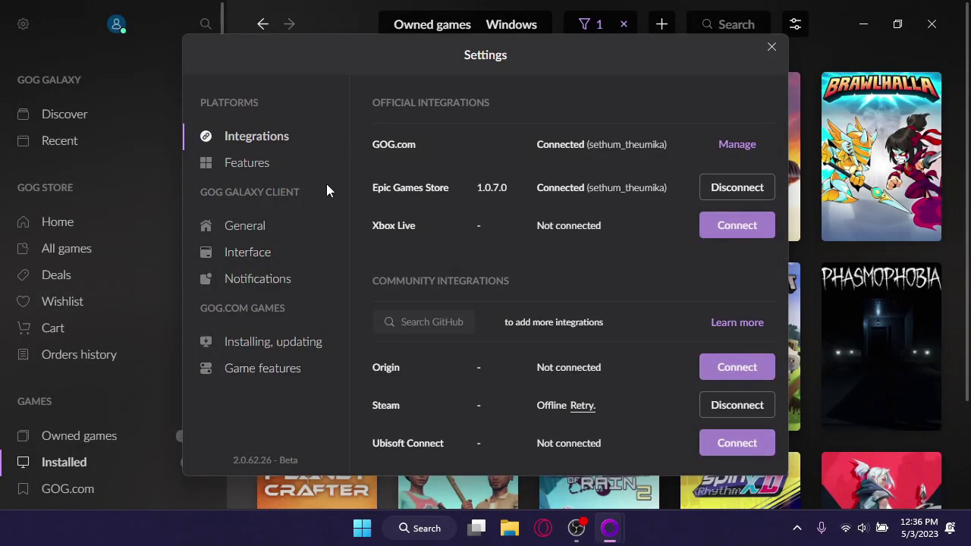
pyautogui.click(772, 49)
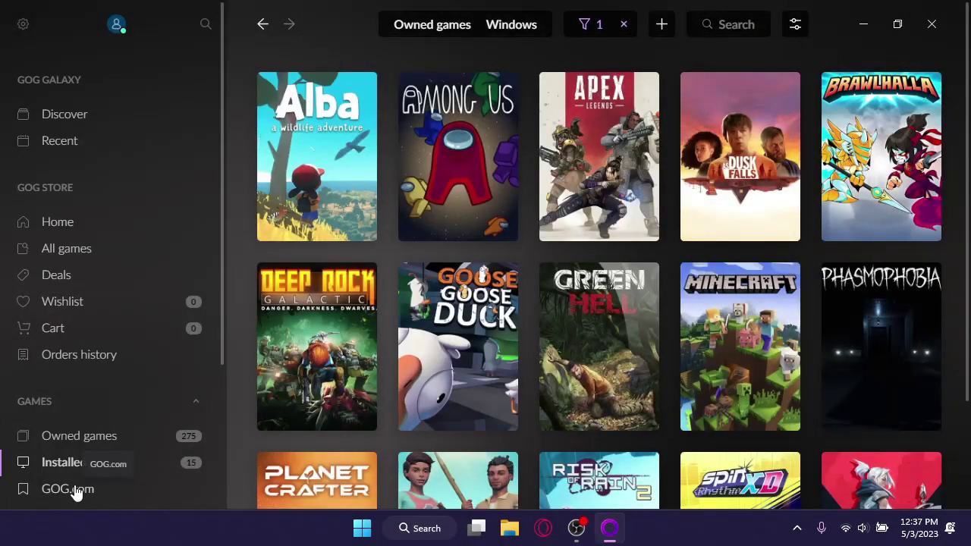
pyautogui.click(661, 25)
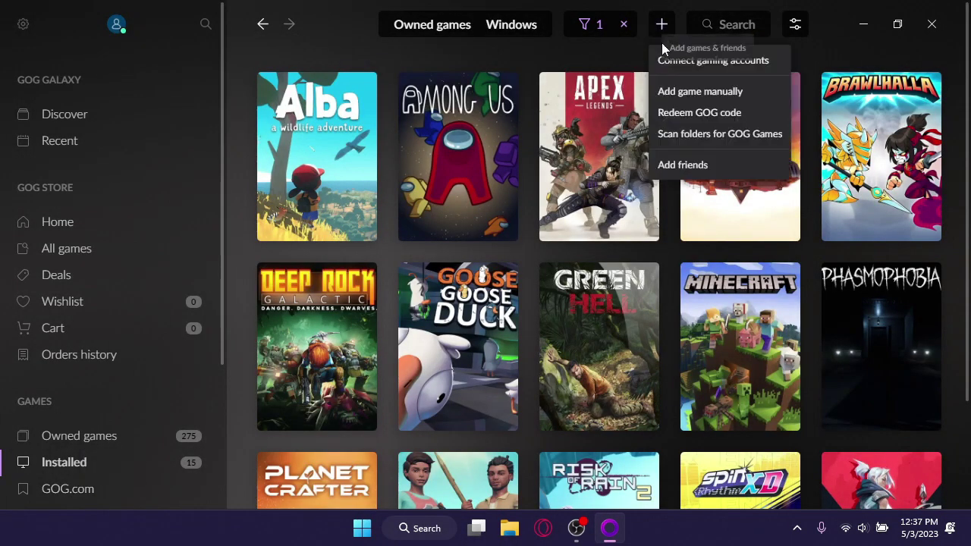
pyautogui.click(692, 92)
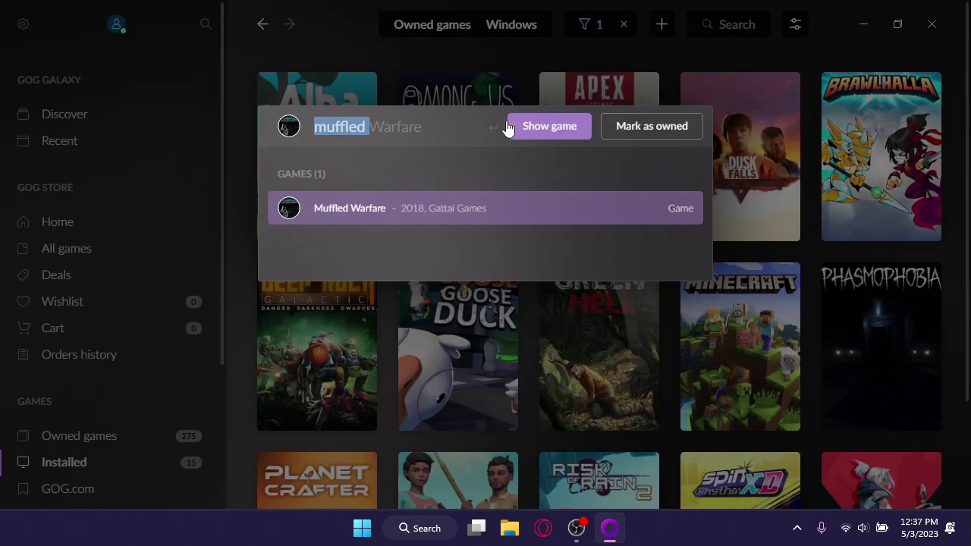
pyautogui.press('BackSpace')
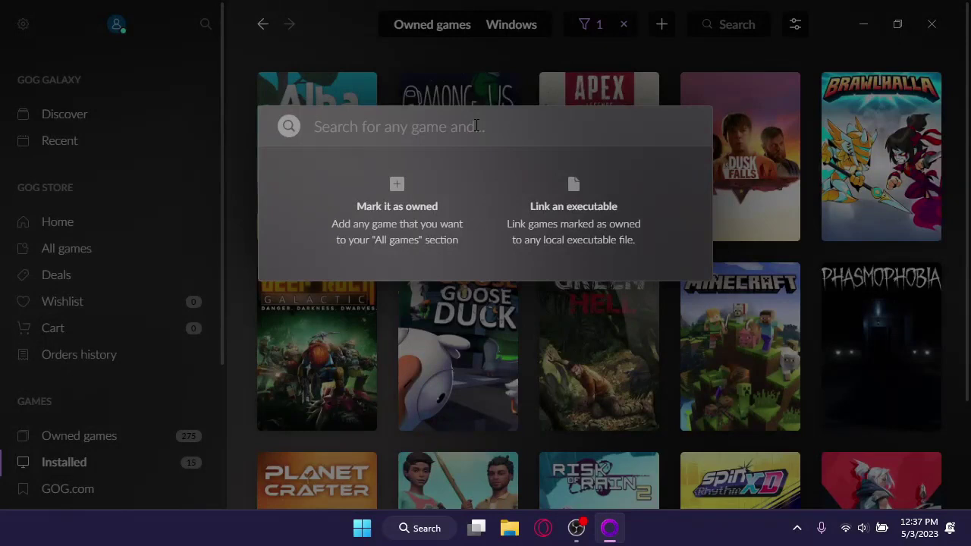
pyautogui.press('Escape')
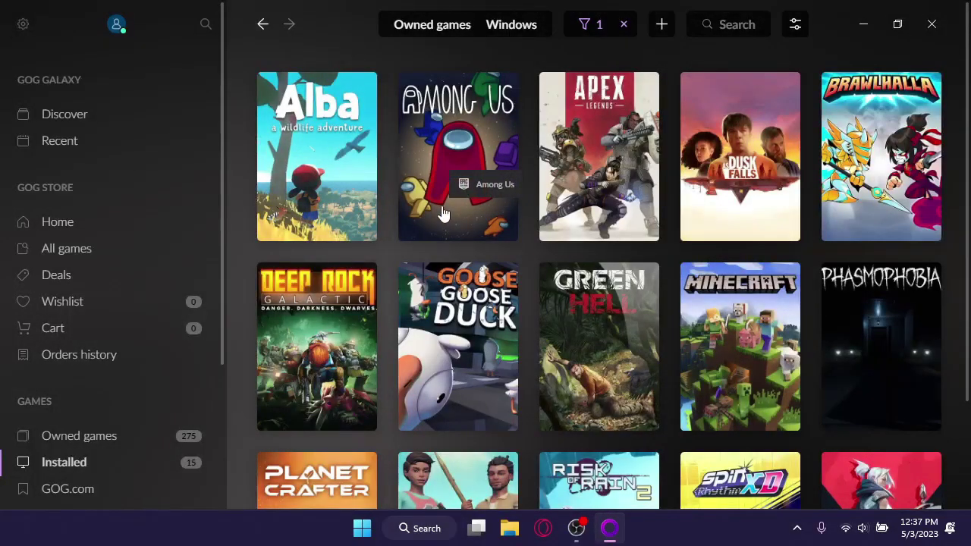
# Step: Look through all the installed games in the library
pyautogui.scroll(-2, 444, 215)
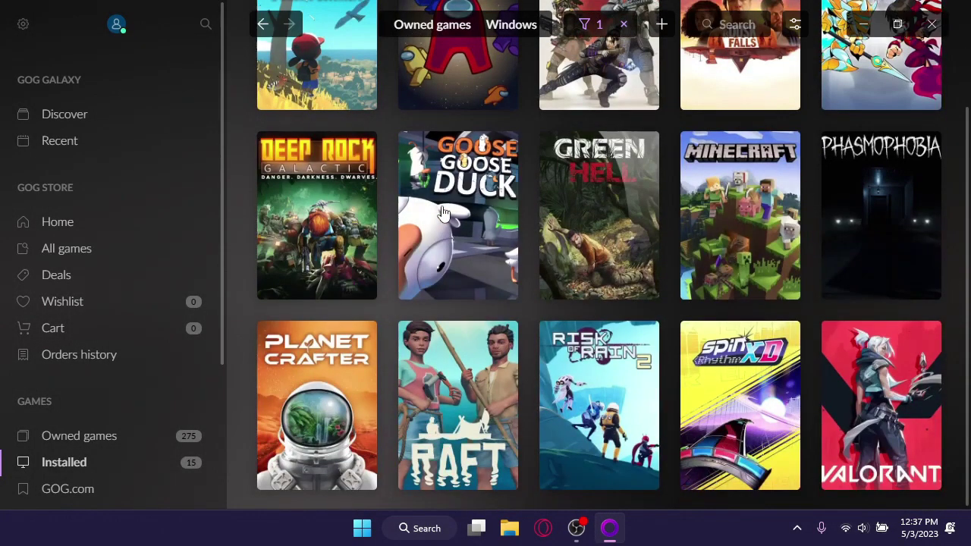
pyautogui.scroll(2, 444, 215)
pyautogui.scroll(-2, 444, 215)
pyautogui.scroll(2, 444, 215)
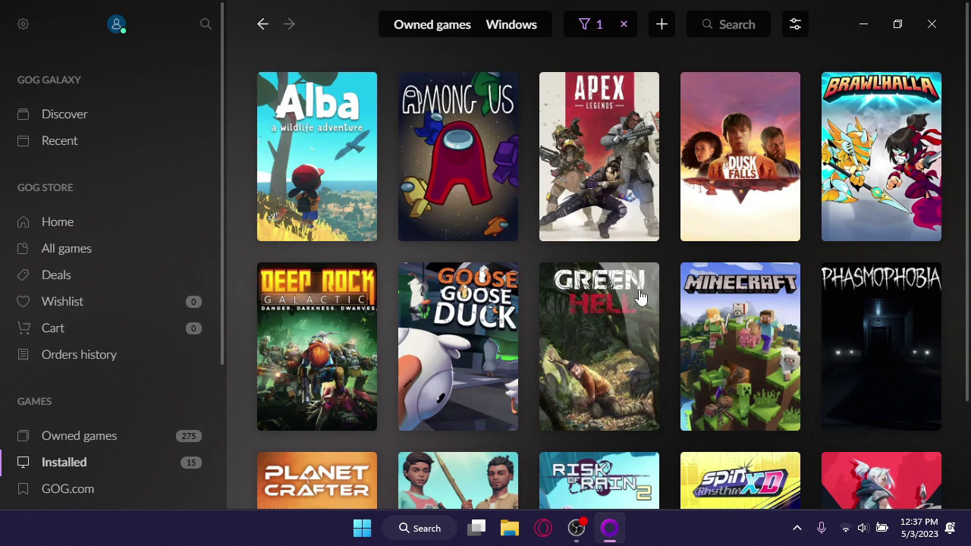
pyautogui.scroll(-2, 545, 313)
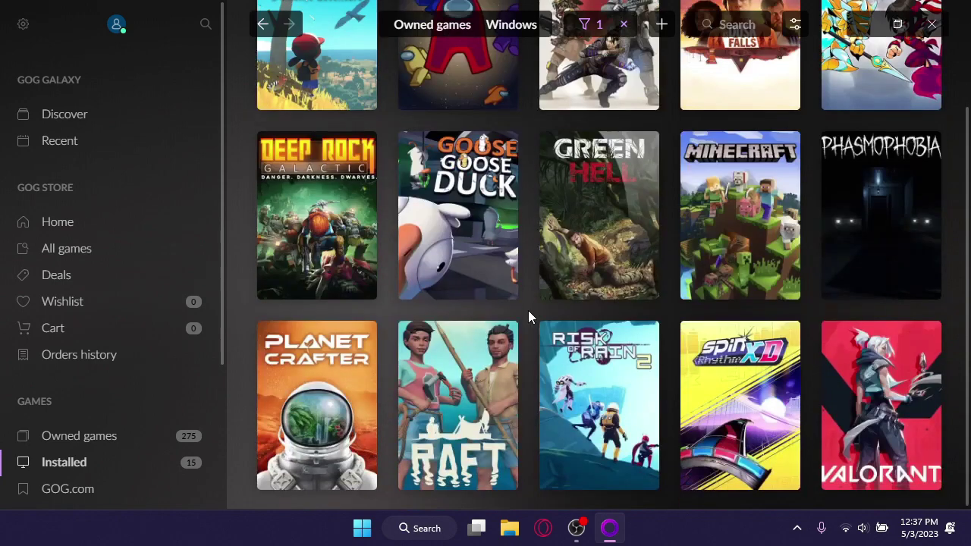
pyautogui.scroll(1, 546, 410)
pyautogui.scroll(-1, 531, 425)
pyautogui.scroll(2, 531, 425)
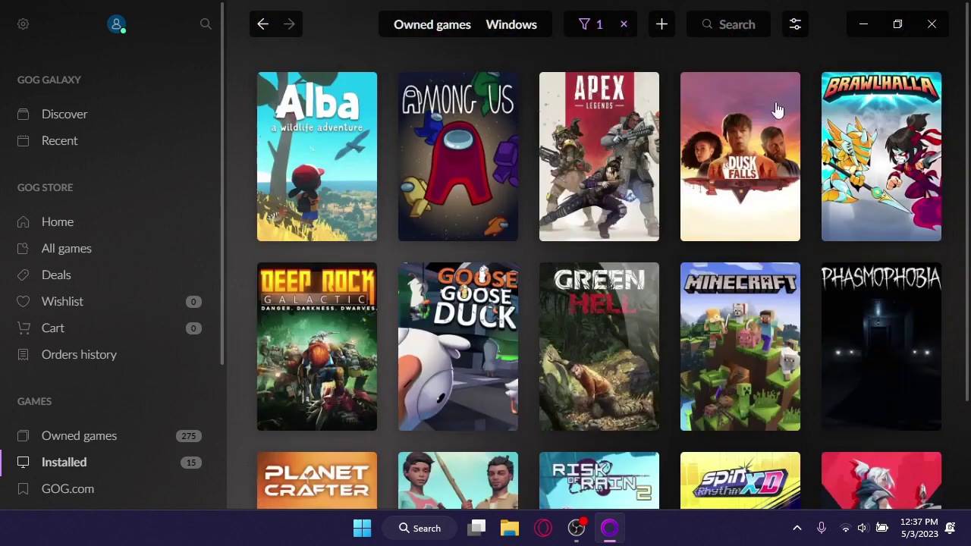
# Step: Search for "raft" through manual game adding and view the Raft game page
pyautogui.click(657, 29)
pyautogui.click(679, 94)
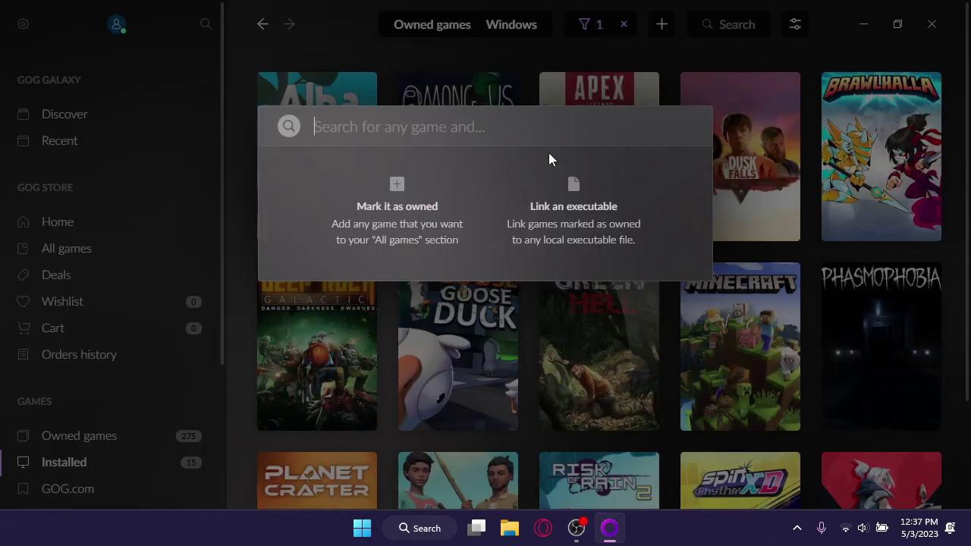
pyautogui.write('raft')
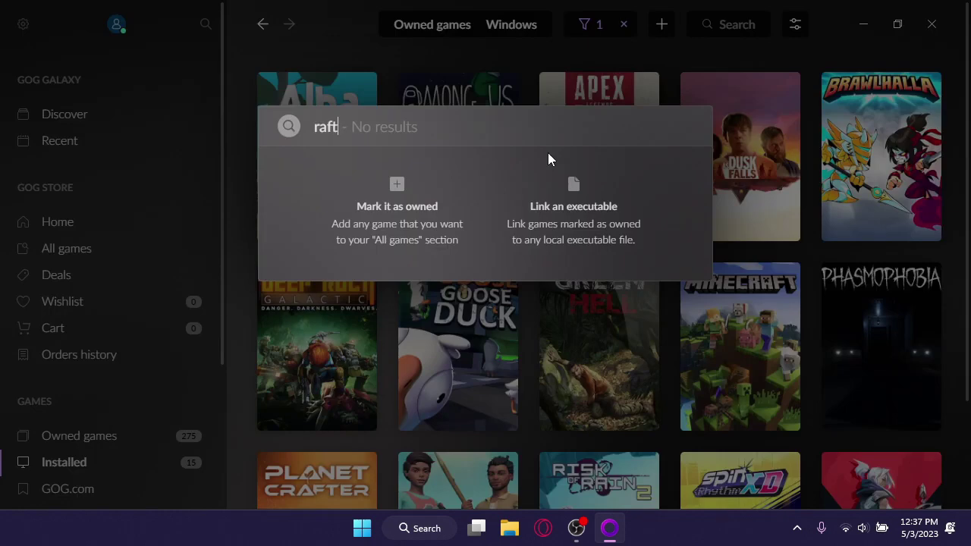
pyautogui.press('Return')
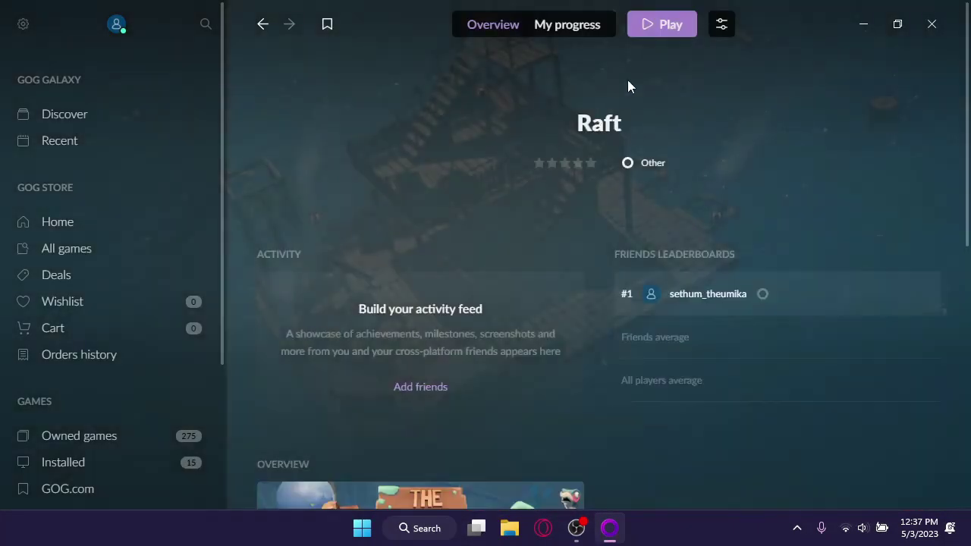
pyautogui.click(664, 28)
# Step: From the installed games, add Muffled Warfare manually by searching for "muffled", opening its page and marking it as owned
pyautogui.click(108, 458)
pyautogui.click(661, 24)
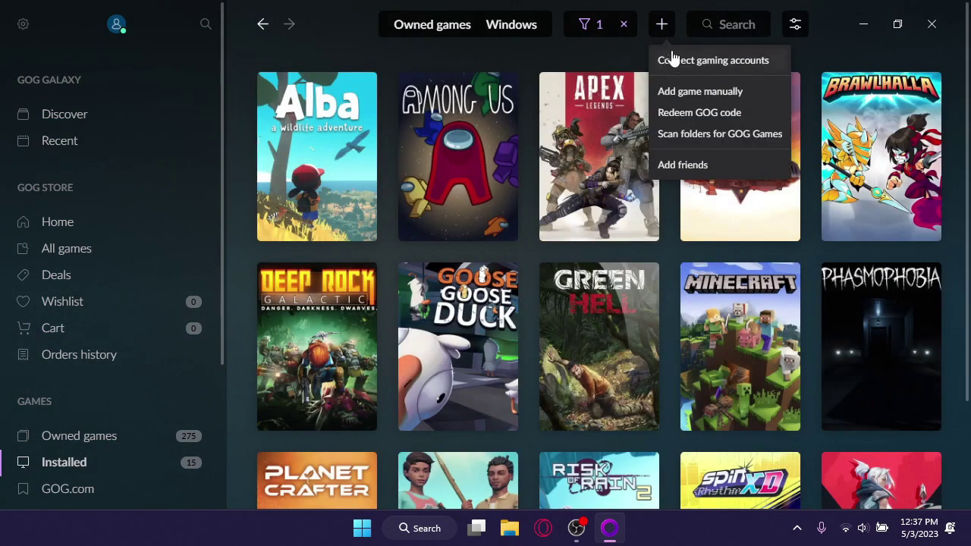
pyautogui.click(691, 91)
pyautogui.click(491, 126)
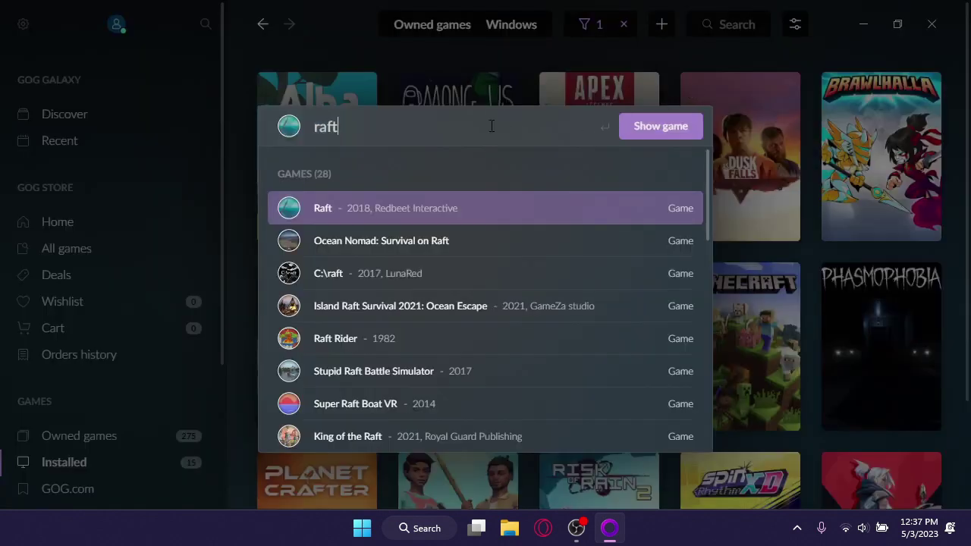
pyautogui.press('BackSpace')
pyautogui.press('BackSpace')
pyautogui.press('BackSpace')
pyautogui.press('BackSpace')
pyautogui.write('muffled')
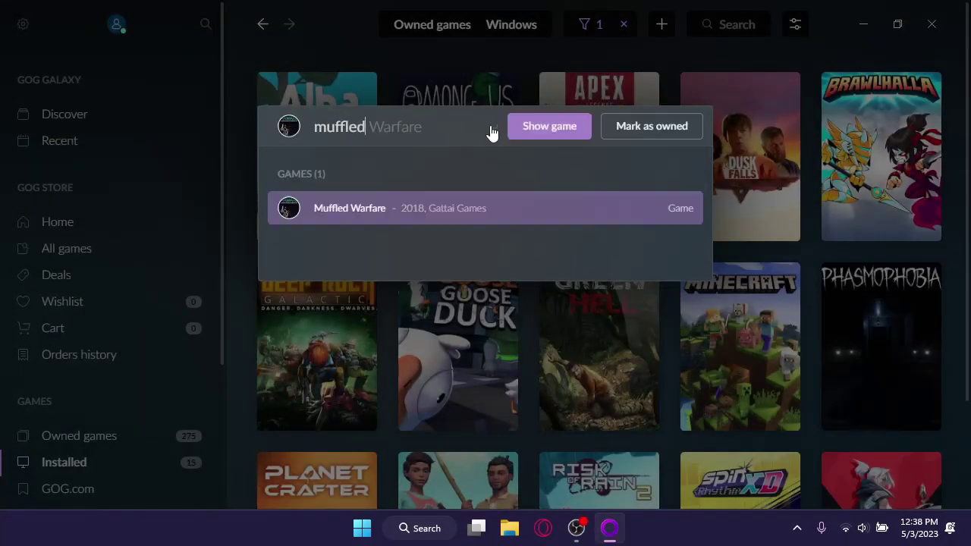
pyautogui.click(450, 208)
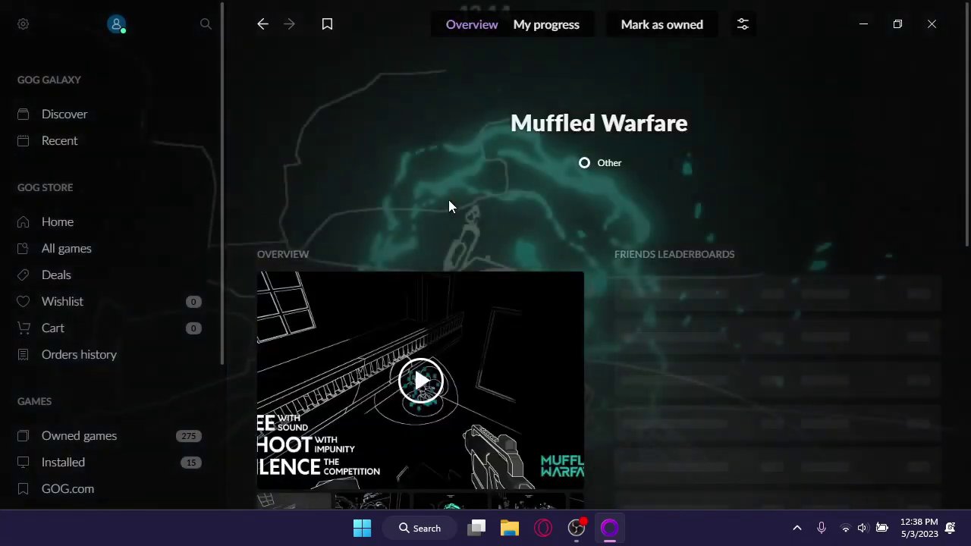
pyautogui.click(654, 31)
# Step: Mark Muffled Warfare as owned and link Muffled Warfare.exe from the Muffled Warfare folder in Games as its executable
pyautogui.click(654, 30)
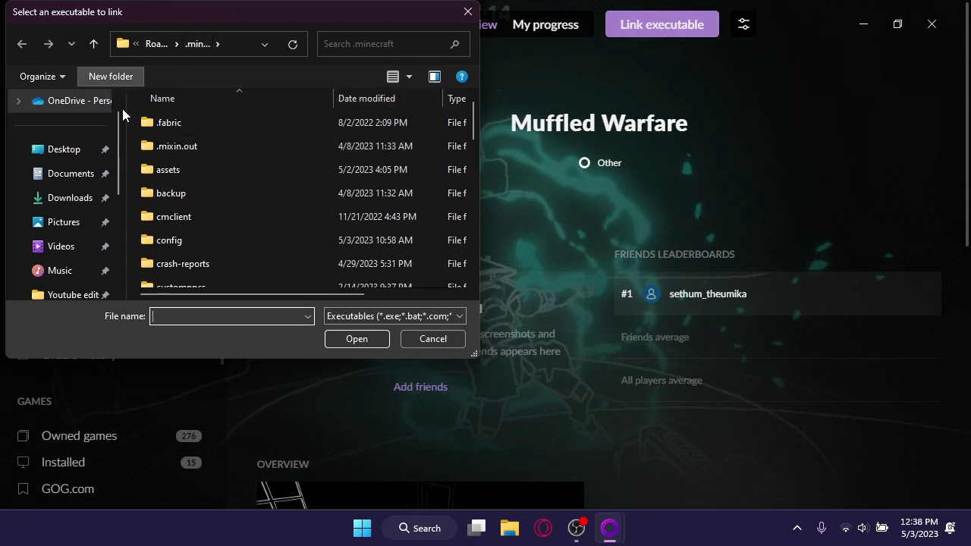
pyautogui.scroll(-2, 70, 242)
pyautogui.click(76, 237)
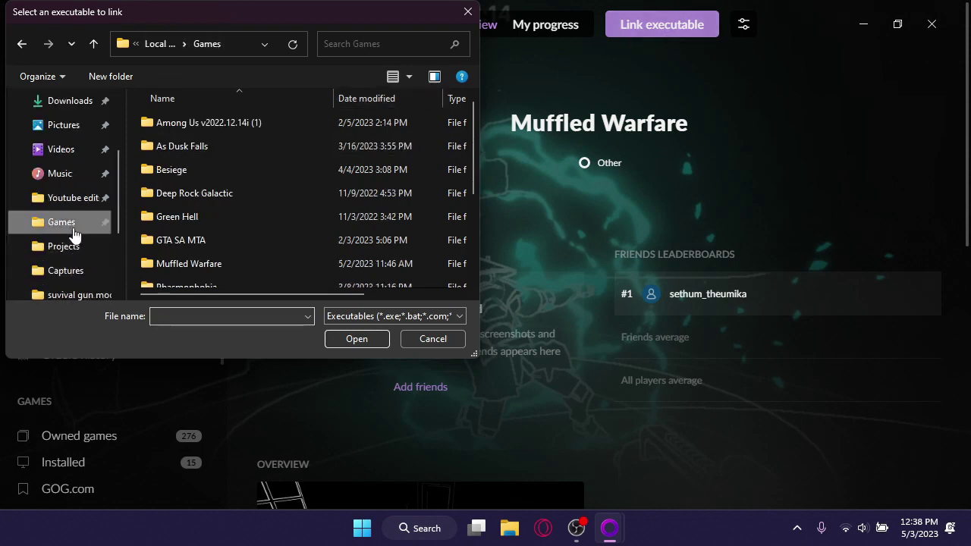
pyautogui.scroll(-1, 234, 209)
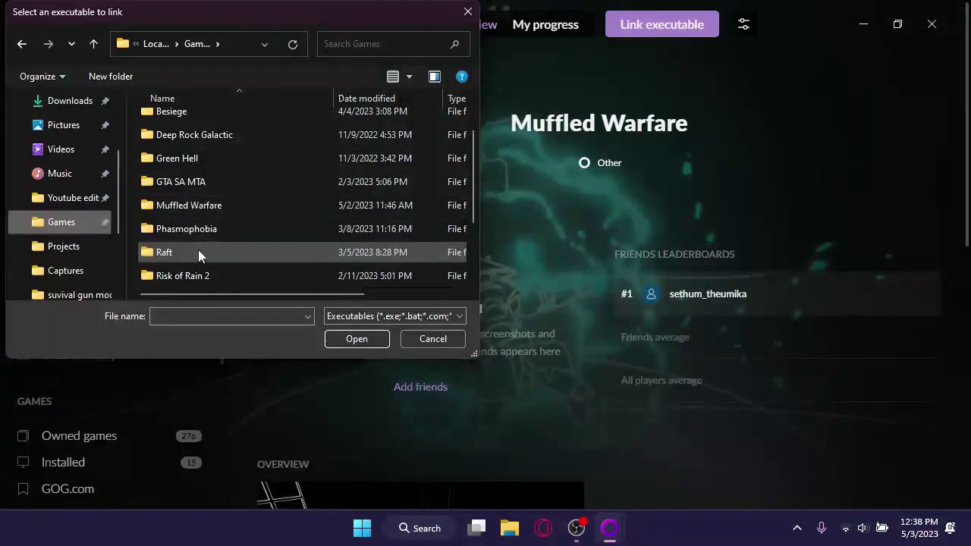
pyautogui.scroll(-2, 198, 251)
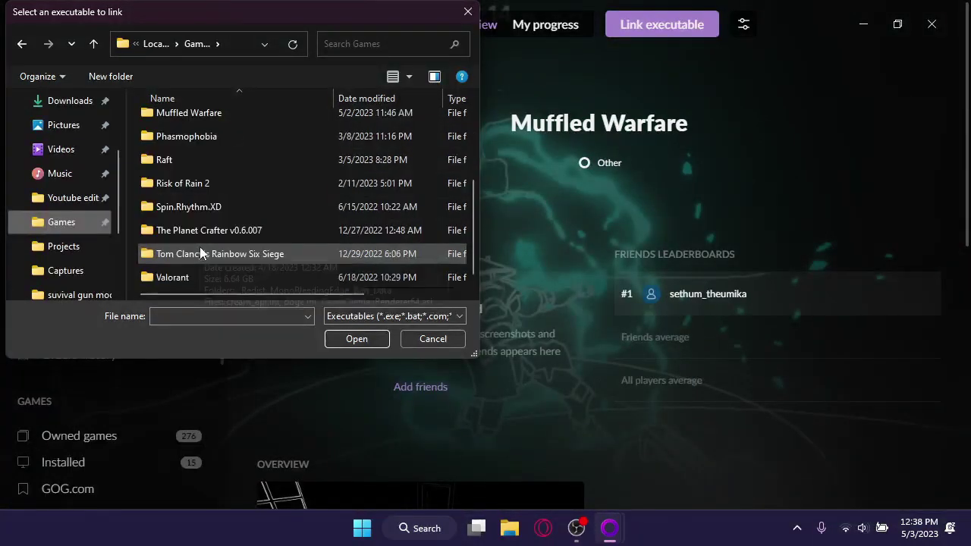
pyautogui.doubleClick(192, 113)
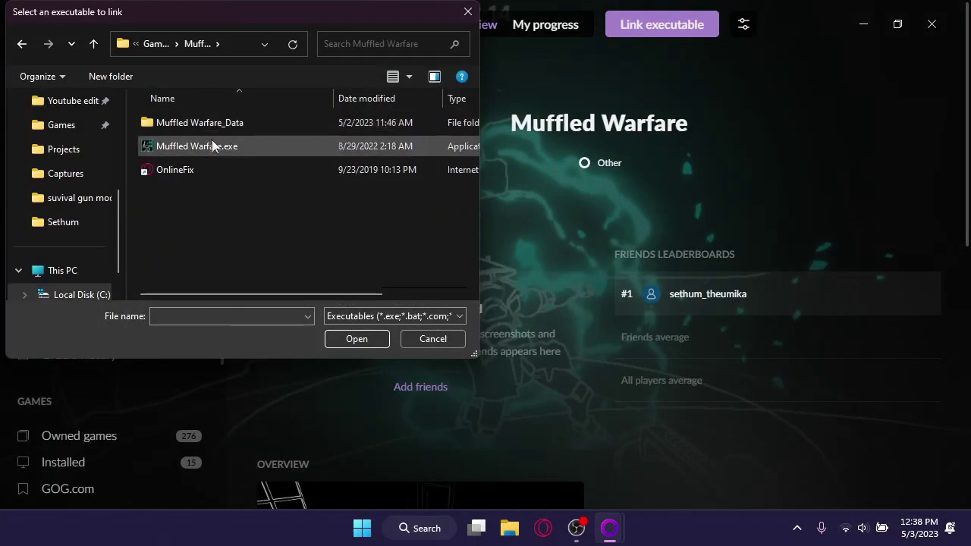
pyautogui.click(212, 144)
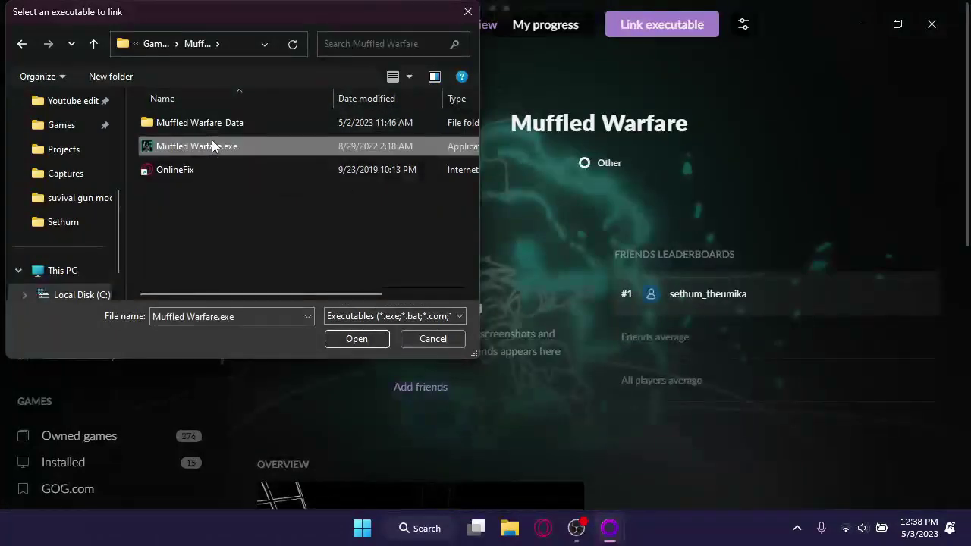
pyautogui.click(340, 339)
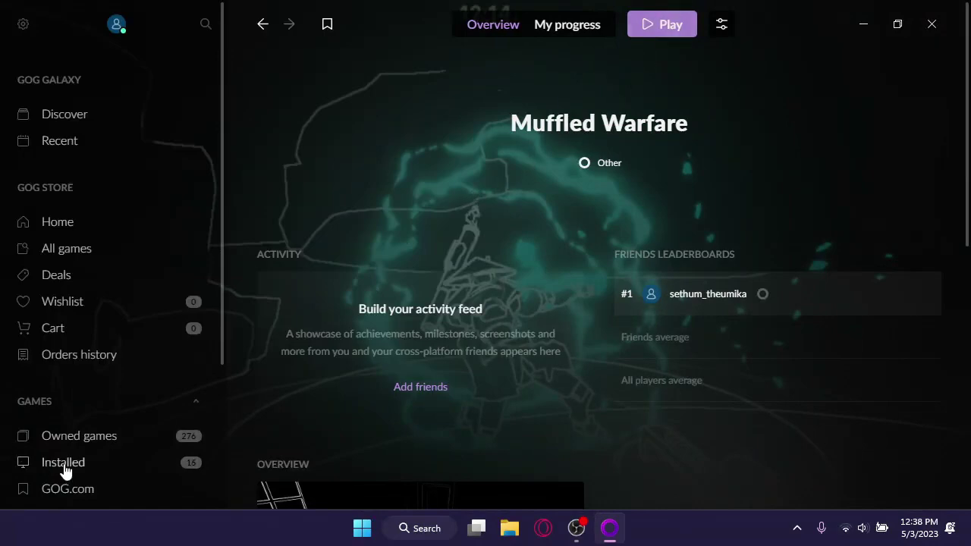
# Step: Look through the installed games and open the Muffled Warfare page
pyautogui.click(95, 471)
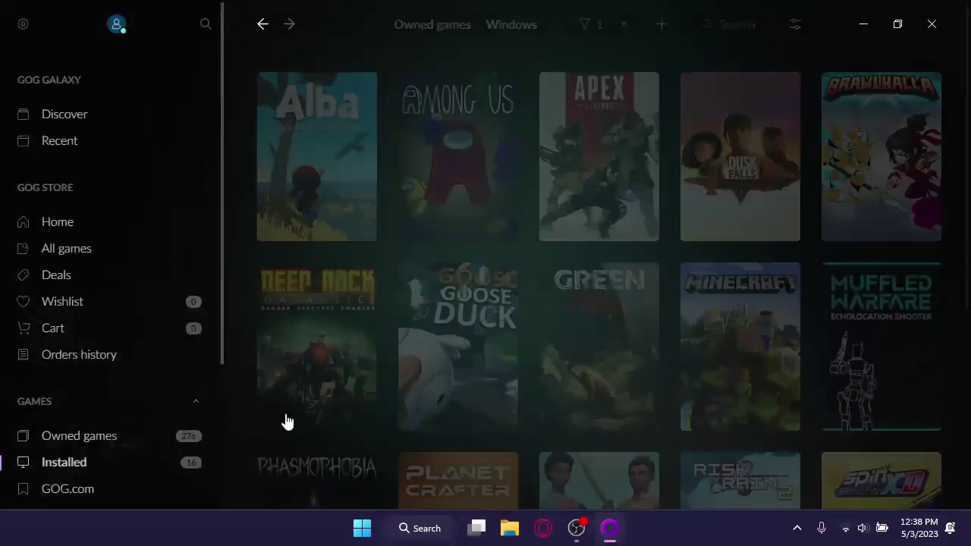
pyautogui.scroll(-4, 486, 318)
pyautogui.scroll(2, 540, 340)
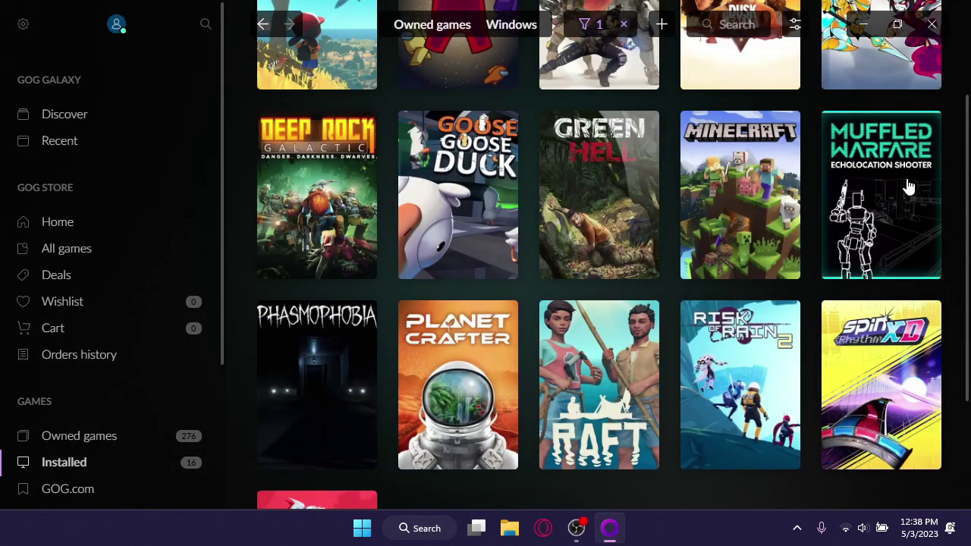
pyautogui.click(862, 216)
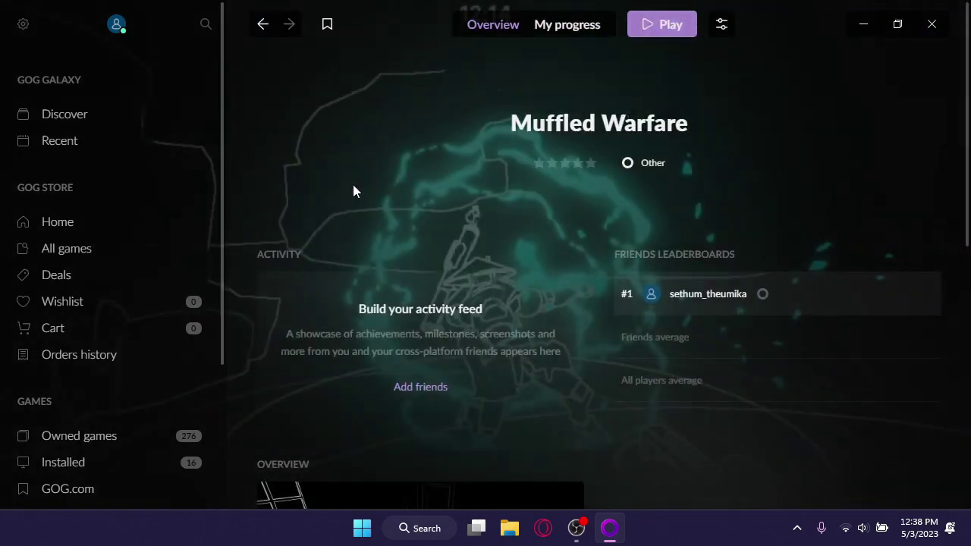
# Step: Open Apex Legends from the installed games and review its activity feed, friends leaderboards and game overview
pyautogui.click(138, 462)
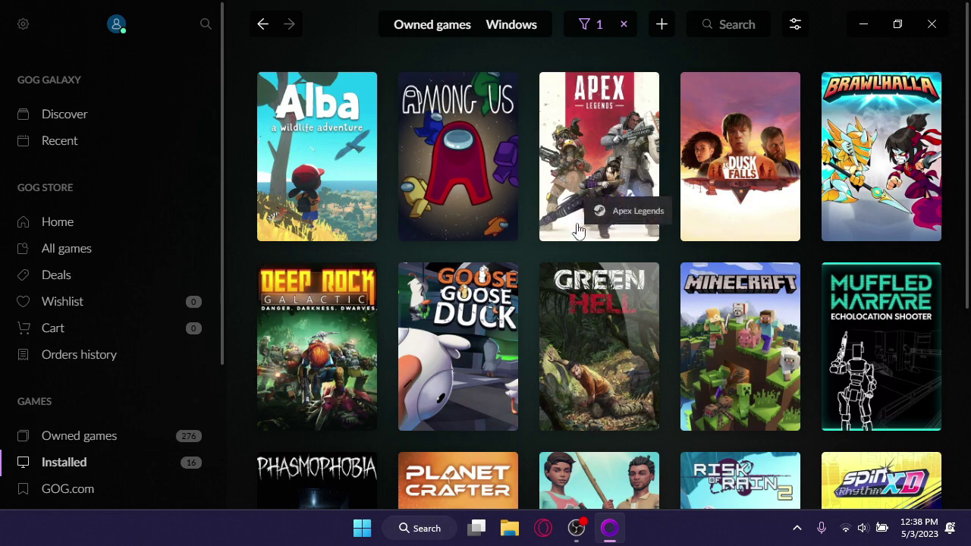
pyautogui.click(583, 165)
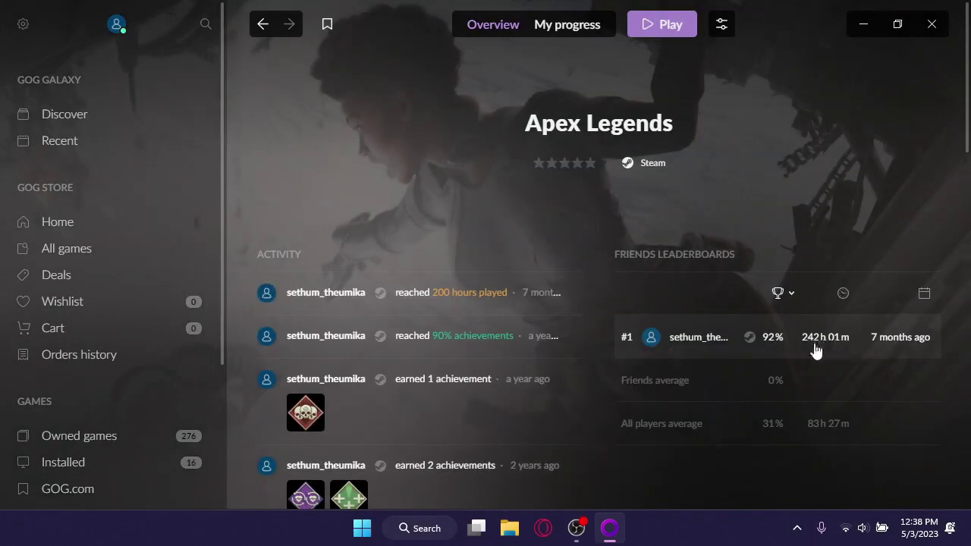
pyautogui.moveTo(826, 353)
pyautogui.scroll(-3, 422, 357)
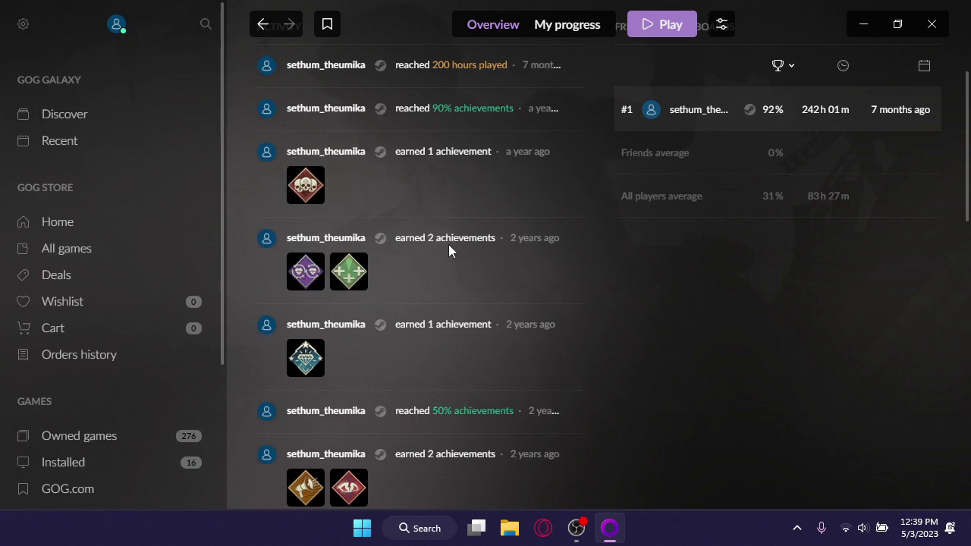
pyautogui.scroll(-5, 444, 232)
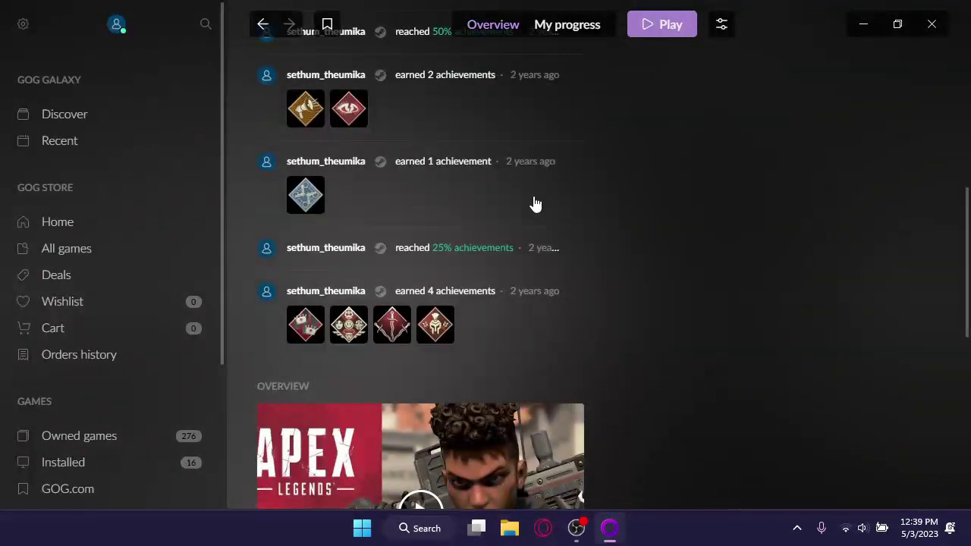
pyautogui.scroll(4, 533, 203)
pyautogui.scroll(-6, 575, 269)
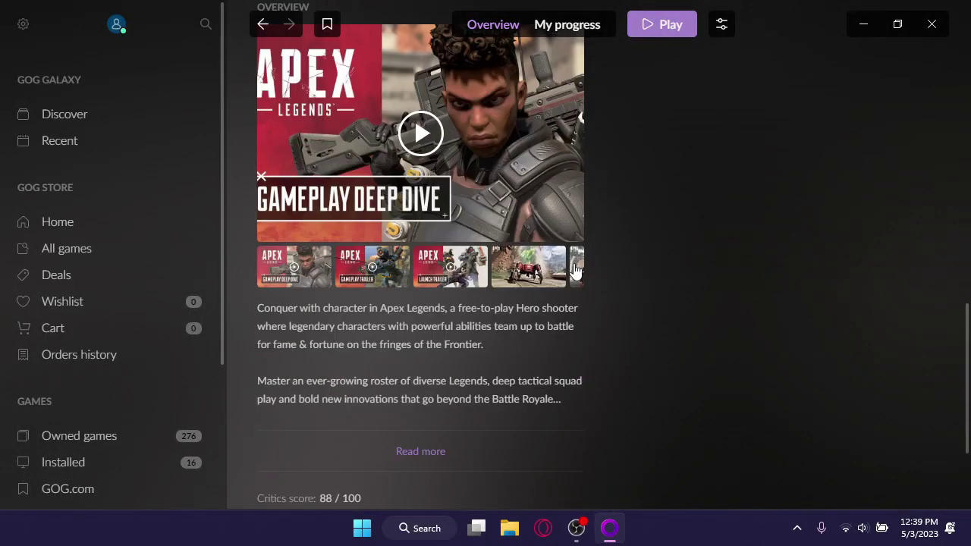
pyautogui.scroll(10, 393, 157)
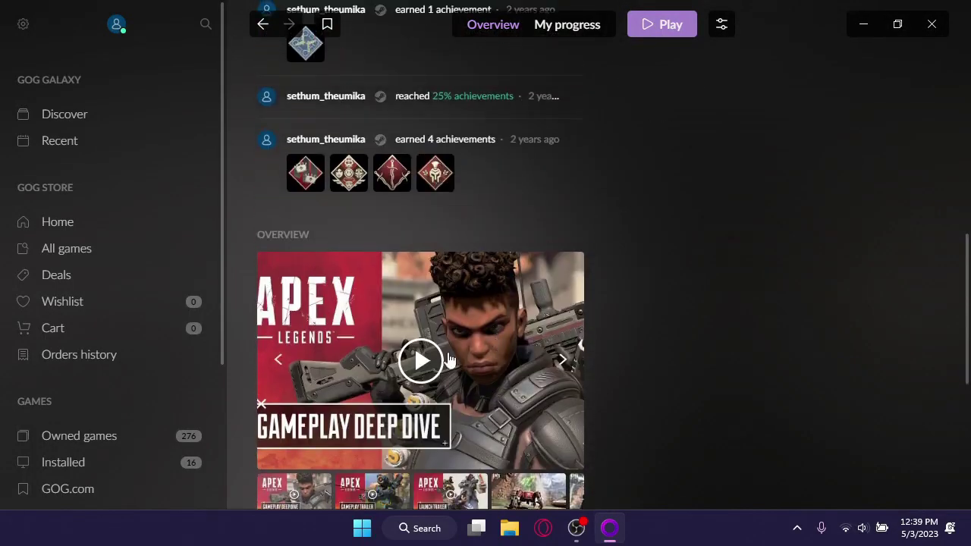
pyautogui.scroll(2, 486, 278)
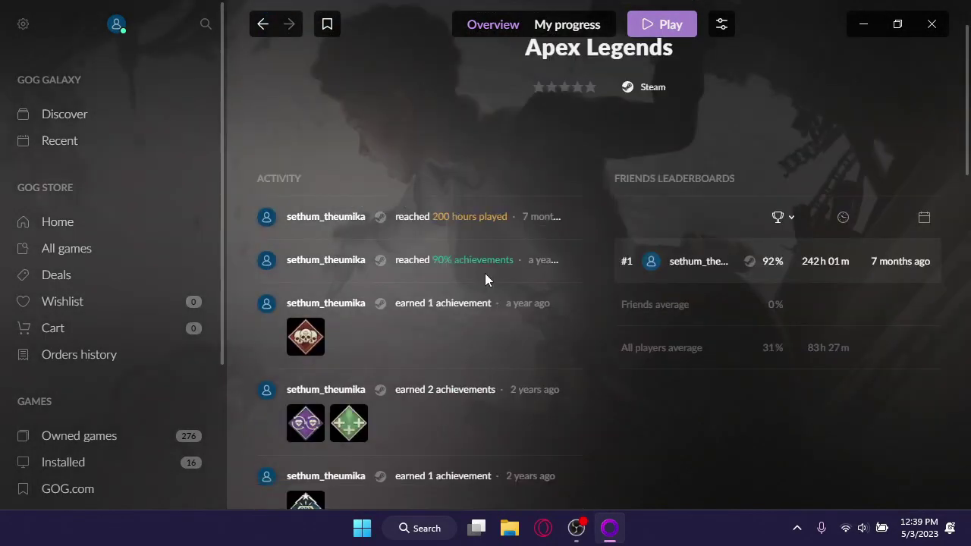
# Step: Review the Apex Legends achievements and game time in the progress view, and return to the game's overview
pyautogui.click(580, 31)
pyautogui.scroll(-4, 533, 257)
pyautogui.scroll(4, 533, 257)
pyautogui.scroll(-3, 683, 256)
pyautogui.scroll(-5, 806, 251)
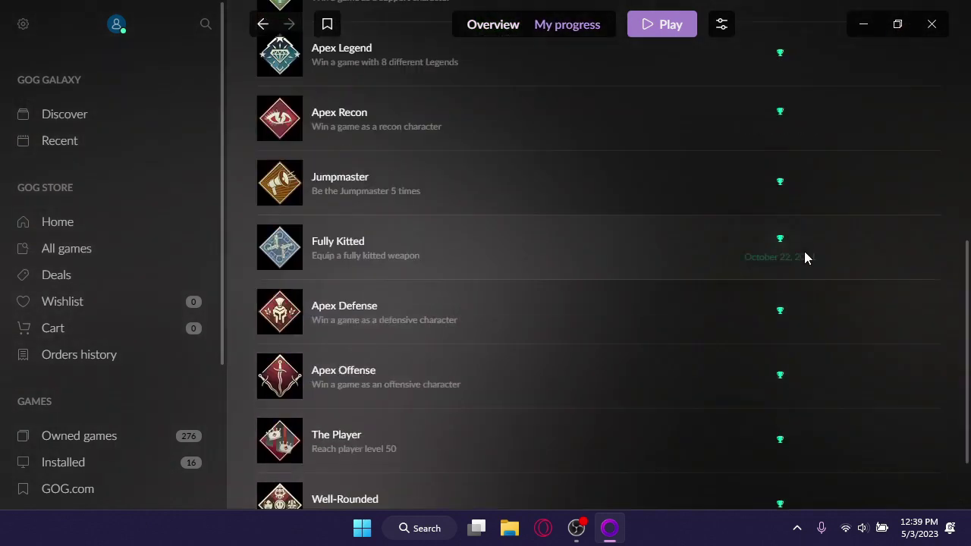
pyautogui.scroll(8, 565, 318)
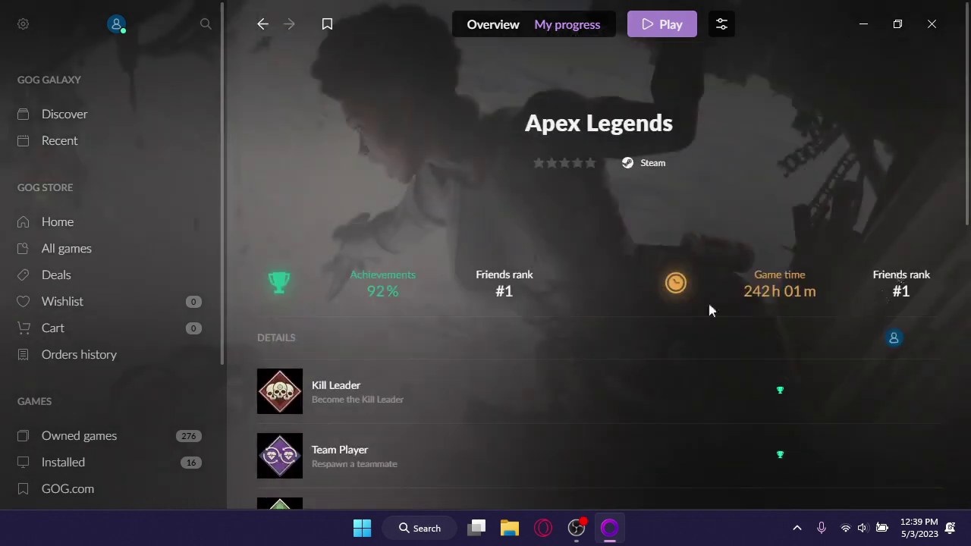
pyautogui.click(480, 27)
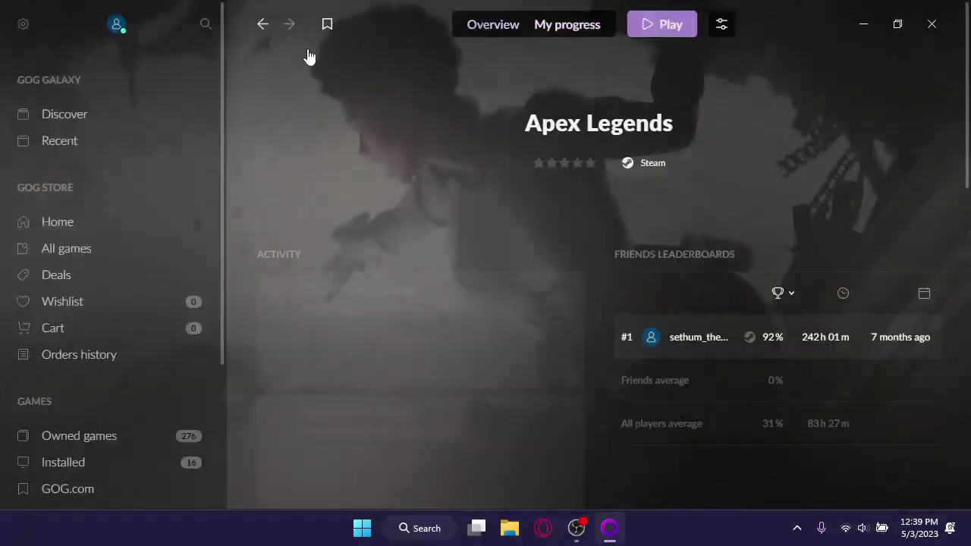
# Step: Browse the full GOG store catalogue of all games
pyautogui.click(64, 223)
pyautogui.click(67, 258)
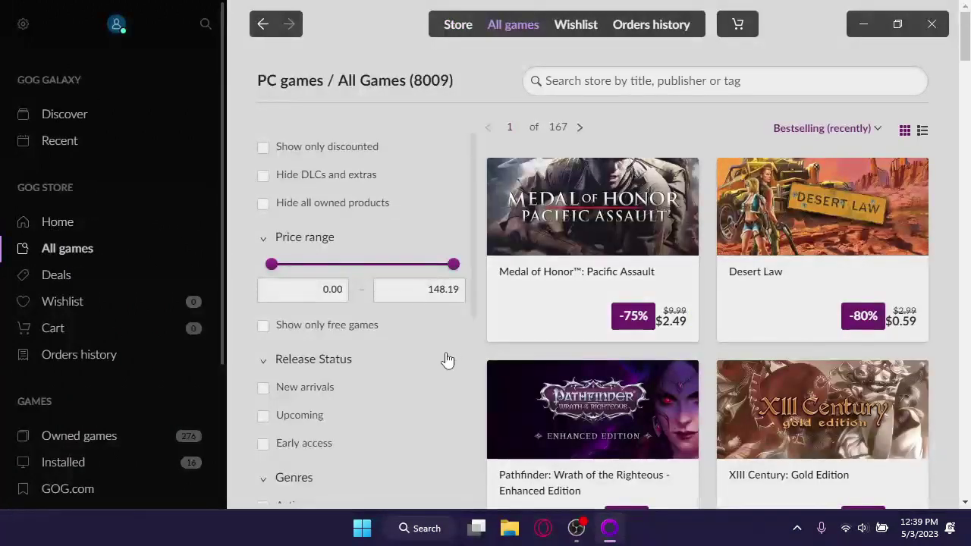
pyautogui.scroll(-5, 474, 371)
pyautogui.scroll(-2, 474, 372)
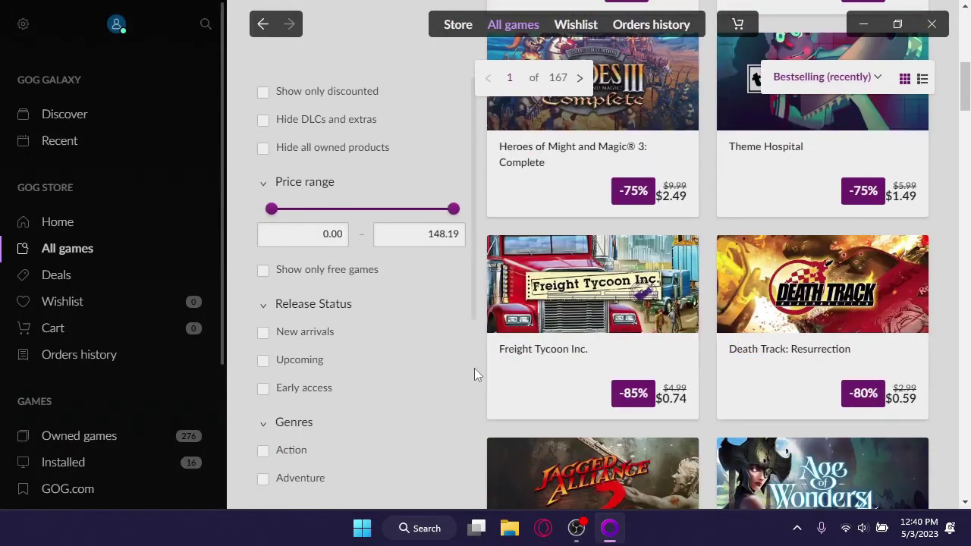
pyautogui.scroll(-5, 474, 374)
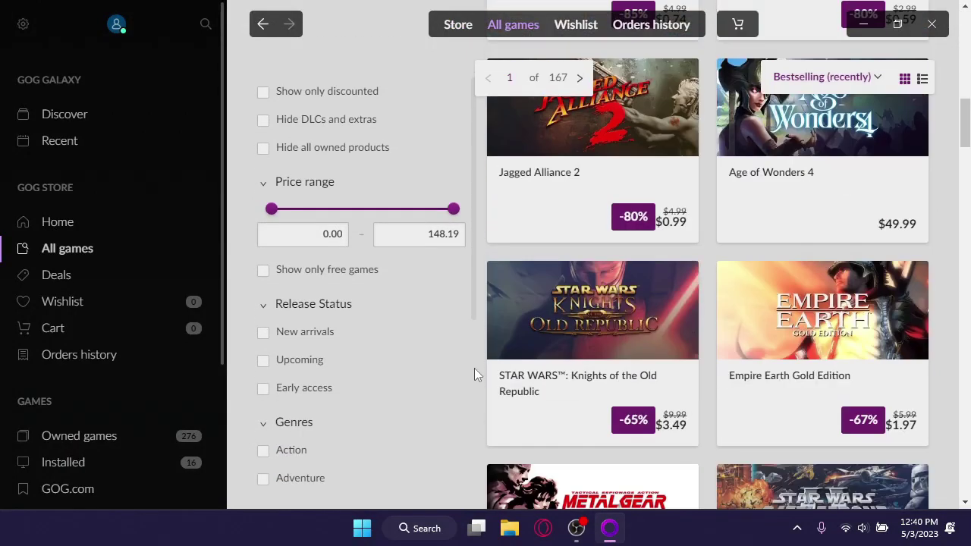
pyautogui.scroll(-4, 474, 373)
pyautogui.scroll(-3, 474, 368)
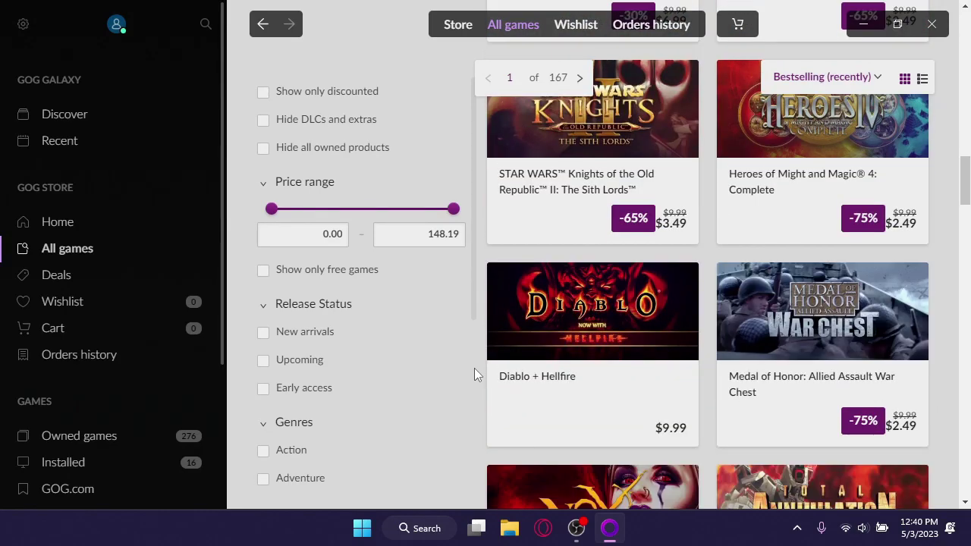
pyautogui.scroll(4, 474, 368)
pyautogui.scroll(8, 474, 368)
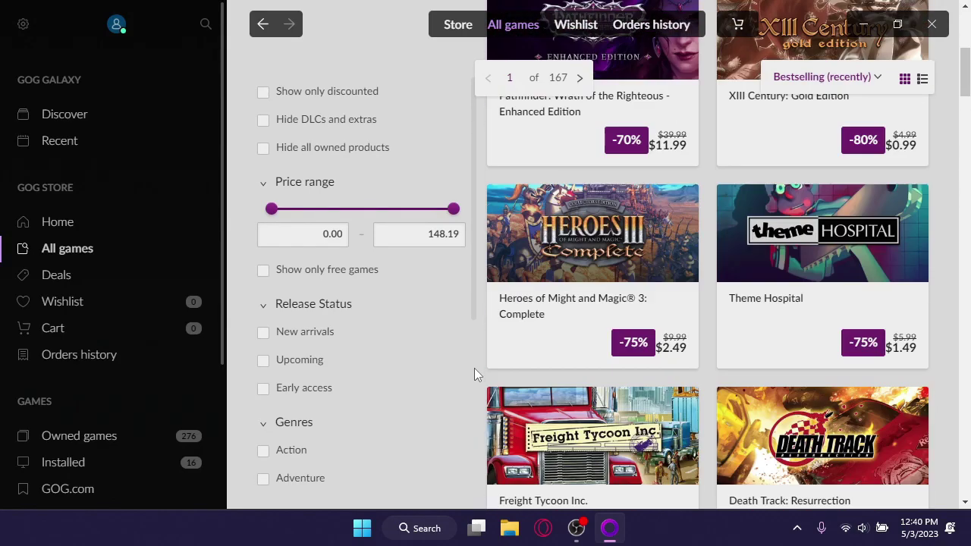
pyautogui.scroll(5, 474, 368)
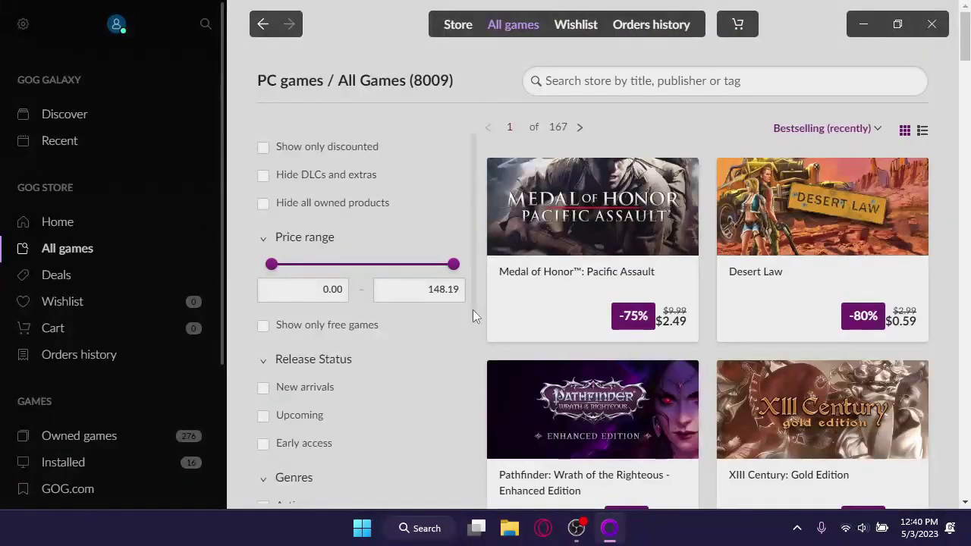
# Step: Browse the owned games and view the Call of Duty: Modern Warfare II page
pyautogui.click(72, 438)
pyautogui.scroll(-8, 584, 328)
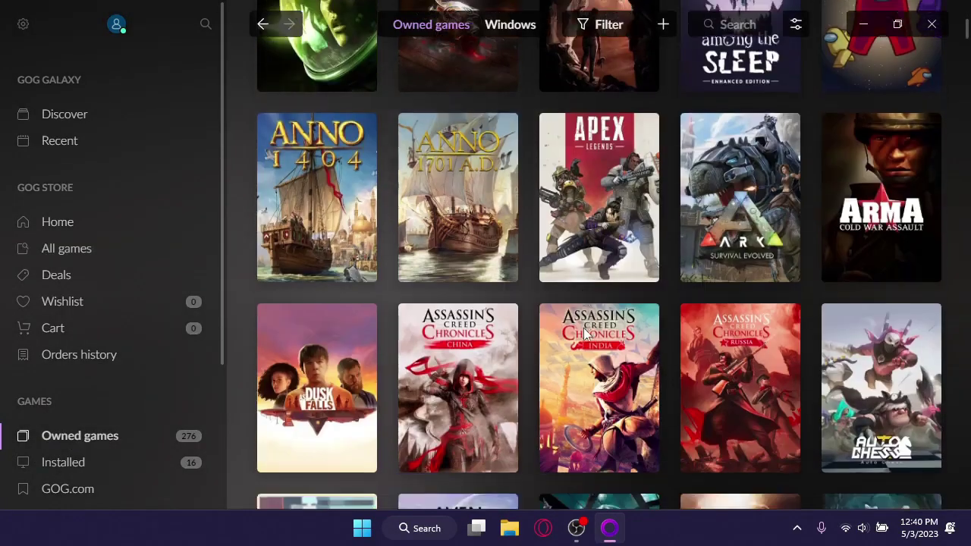
pyautogui.scroll(-6, 584, 328)
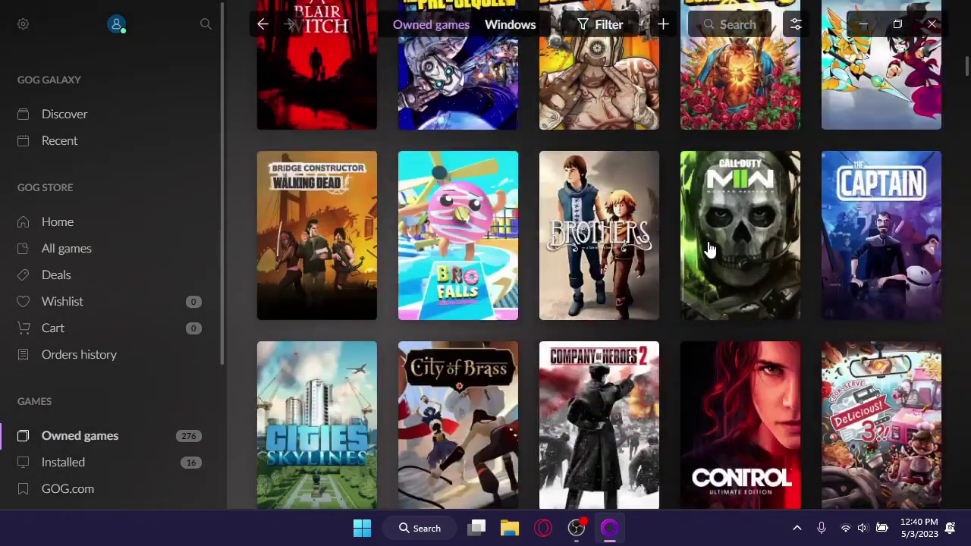
pyautogui.click(709, 249)
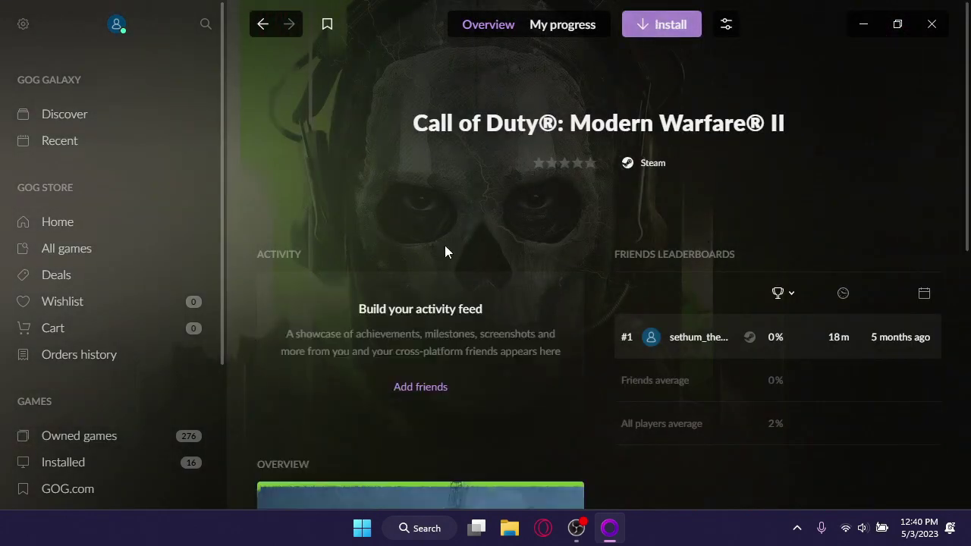
pyautogui.click(263, 25)
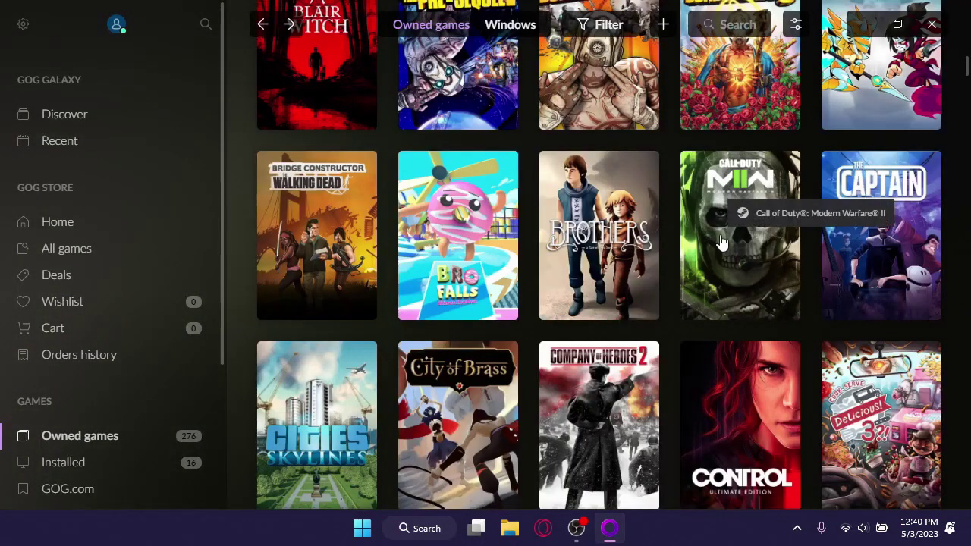
pyautogui.click(722, 241)
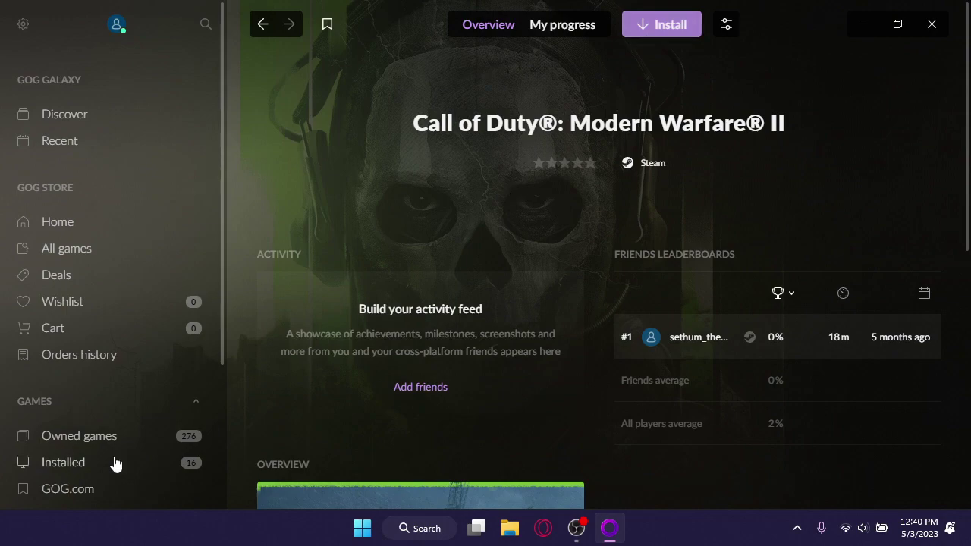
# Step: Show the owned games again and look through the installed games
pyautogui.click(95, 445)
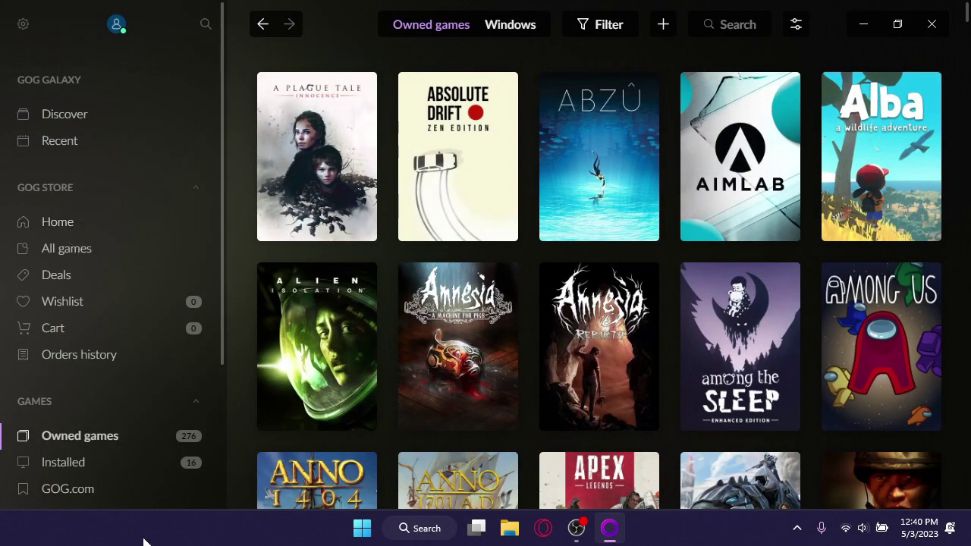
pyautogui.click(68, 475)
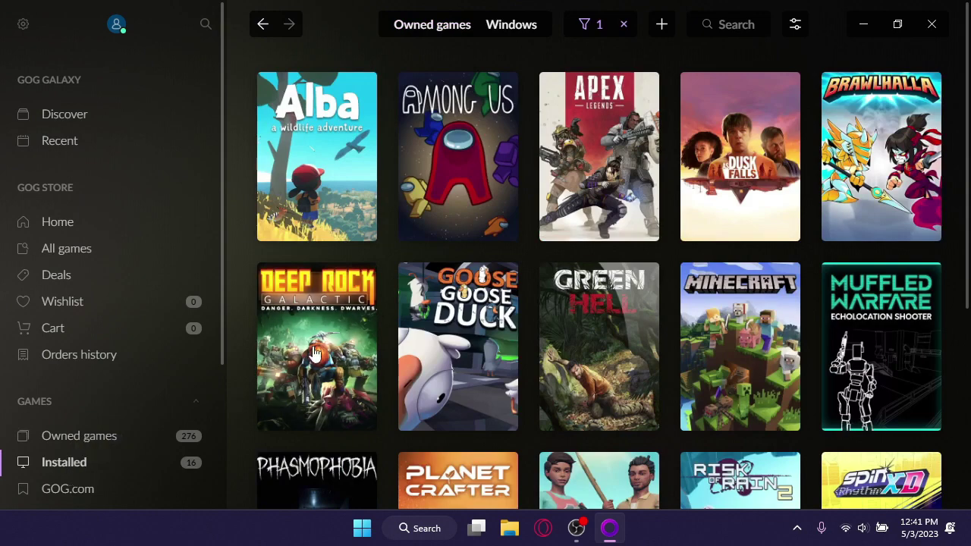
pyautogui.scroll(-3, 244, 354)
pyautogui.scroll(3, 244, 354)
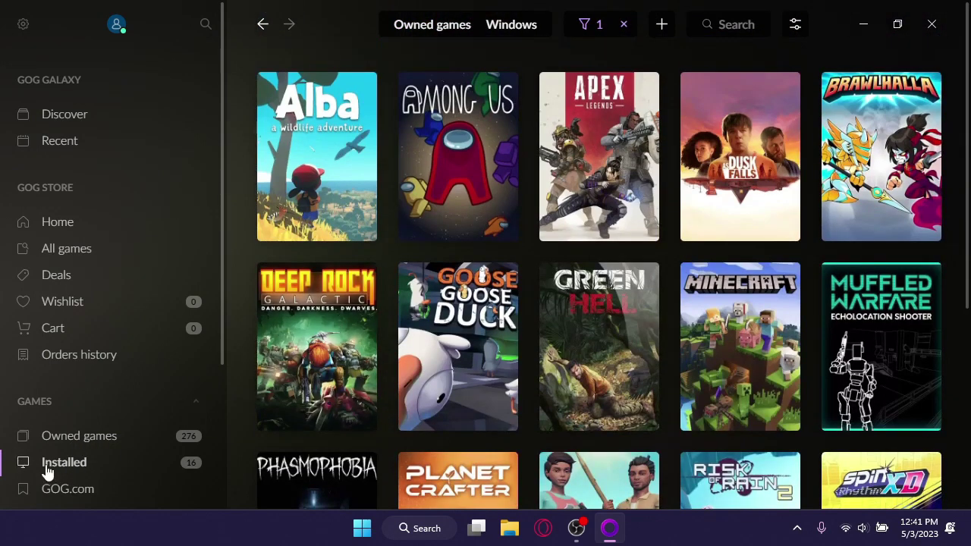
# Step: Switch to Task Manager and show the list of startup apps
pyautogui.rightClick(694, 537)
pyautogui.click(721, 469)
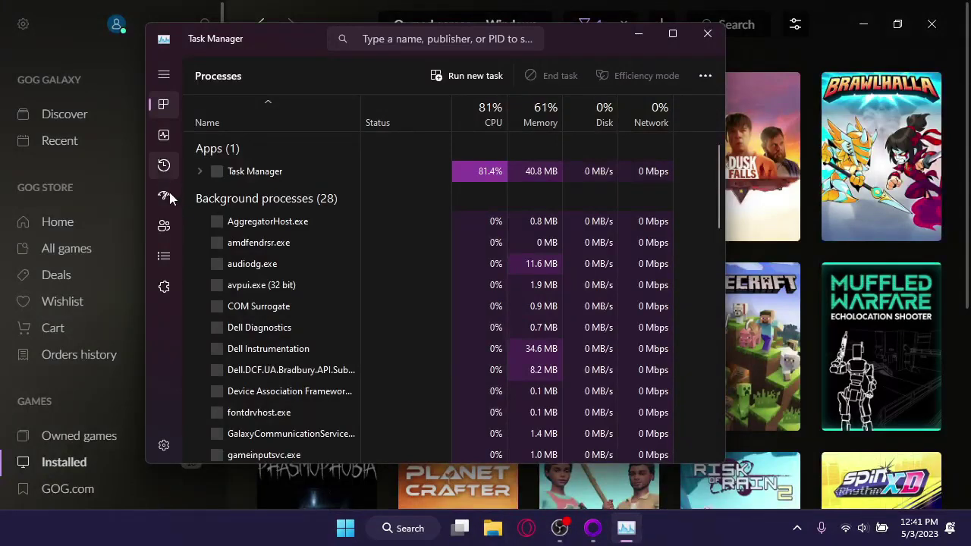
pyautogui.click(170, 197)
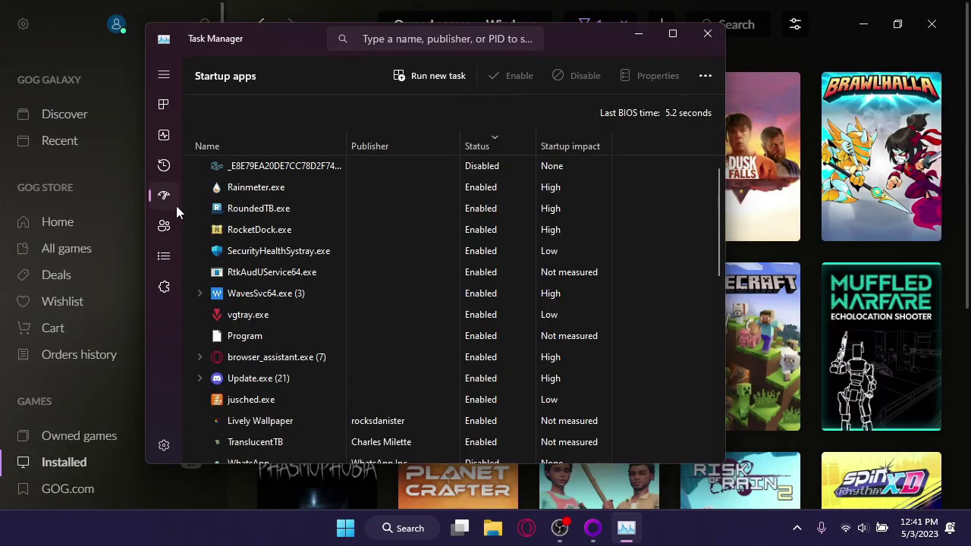
# Step: Enable GalaxyClient.exe as a startup app, check its entry in the list, and close Task Manager
pyautogui.scroll(-3, 285, 255)
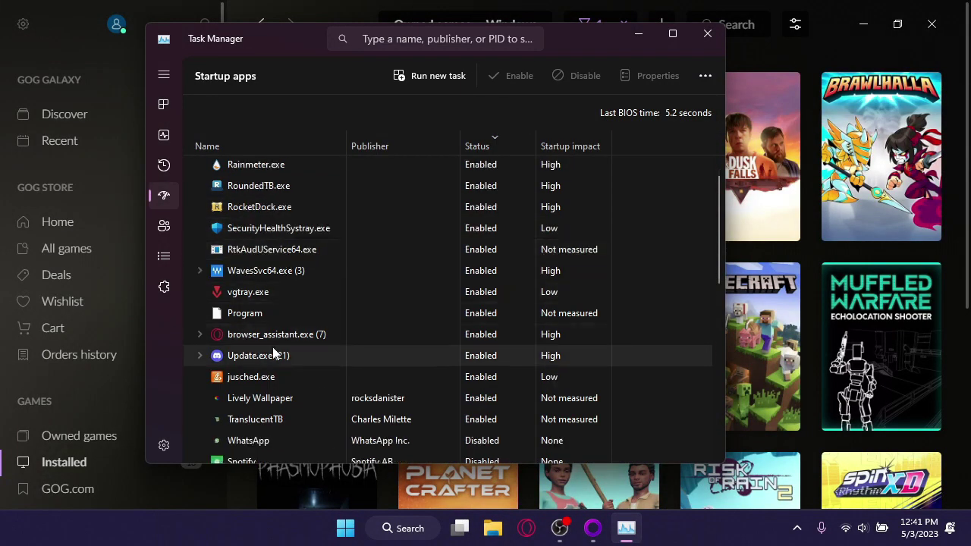
pyautogui.scroll(-5, 272, 368)
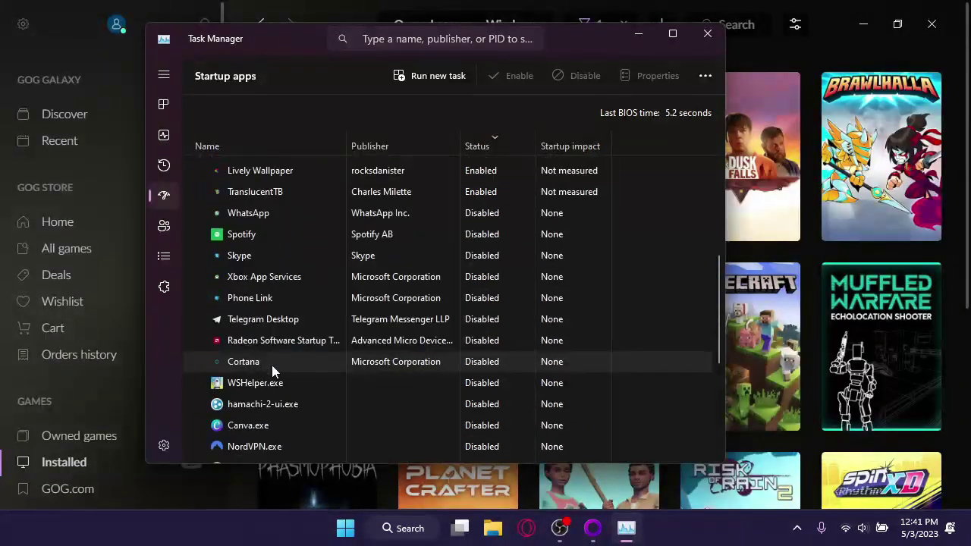
pyautogui.click(262, 425)
pyautogui.scroll(-1, 262, 421)
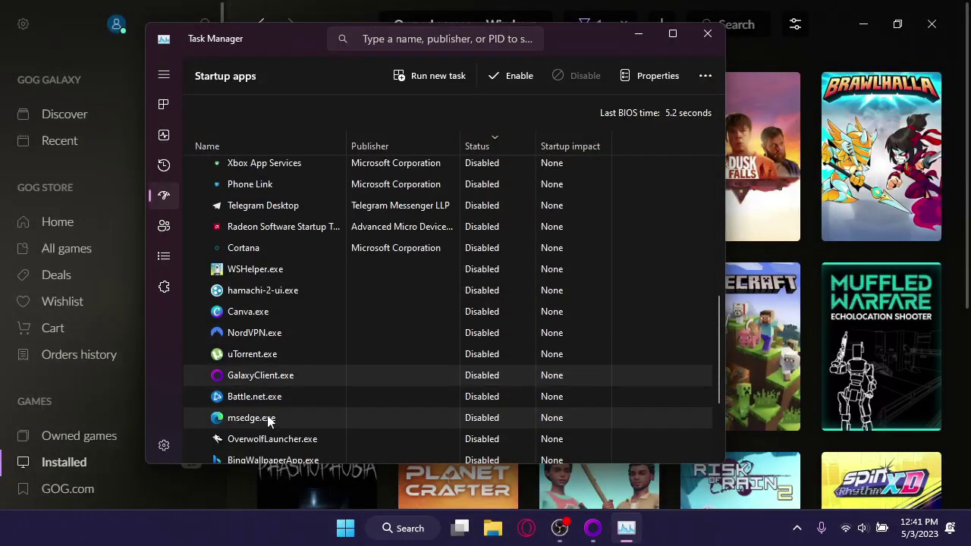
pyautogui.rightClick(268, 378)
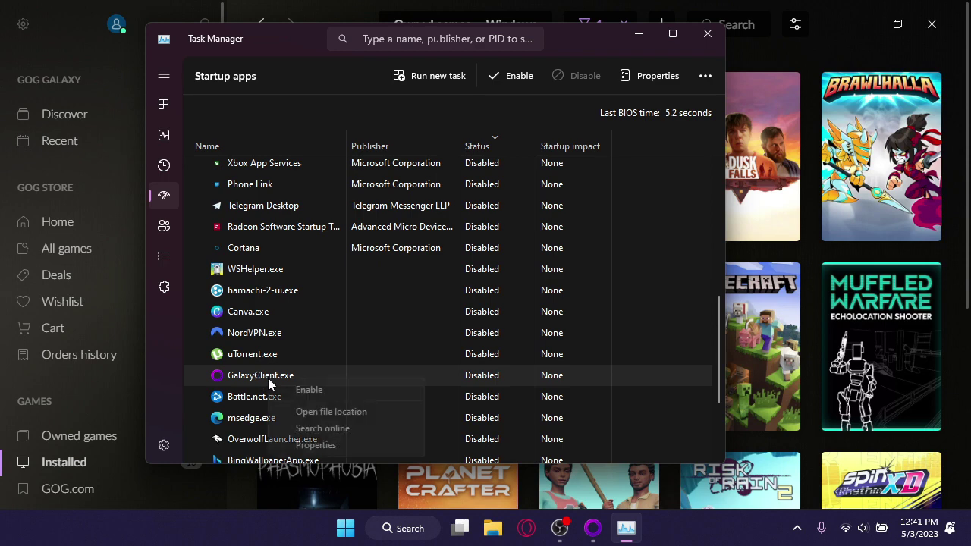
pyautogui.click(294, 386)
pyautogui.scroll(10, 295, 392)
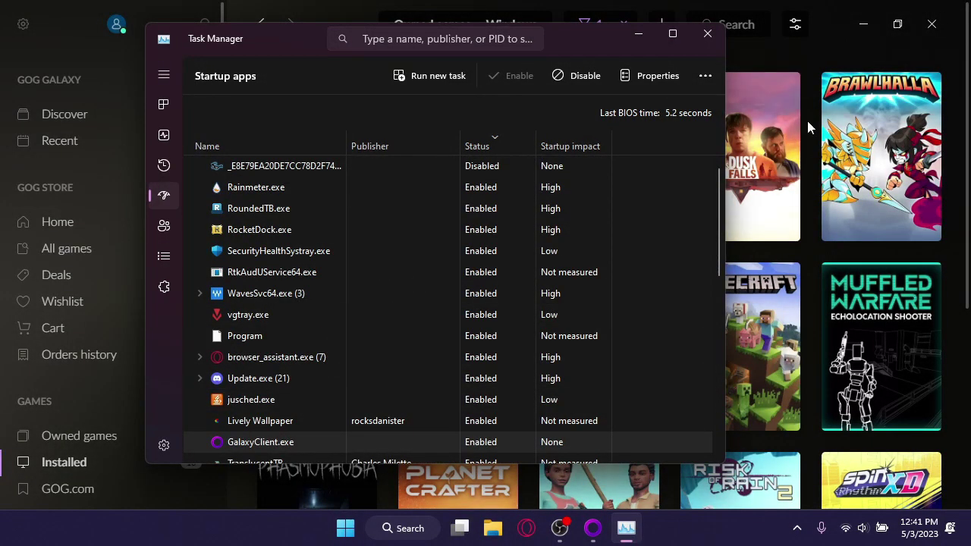
pyautogui.scroll(-1, 423, 311)
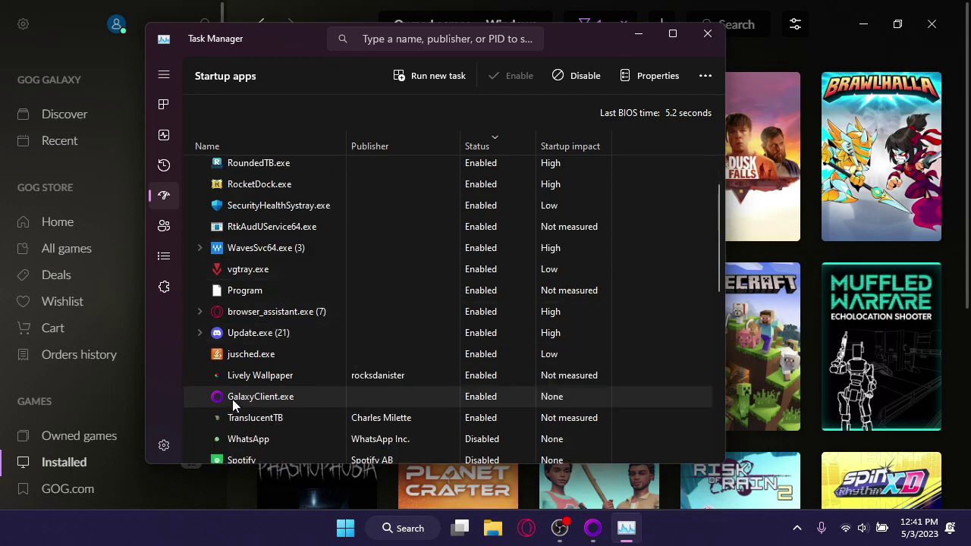
pyautogui.click(703, 43)
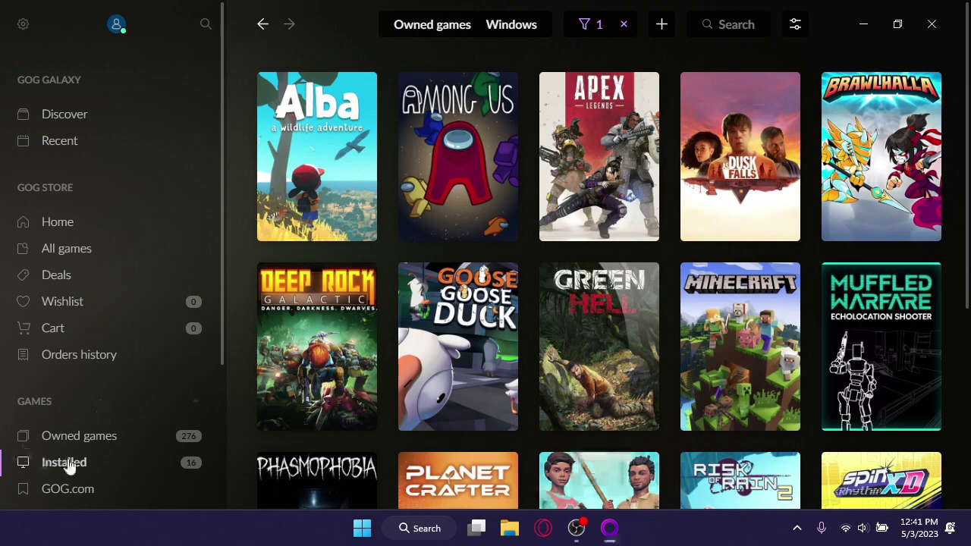
# Step: View the Deep Rock Galactic page from the installed games
pyautogui.click(333, 349)
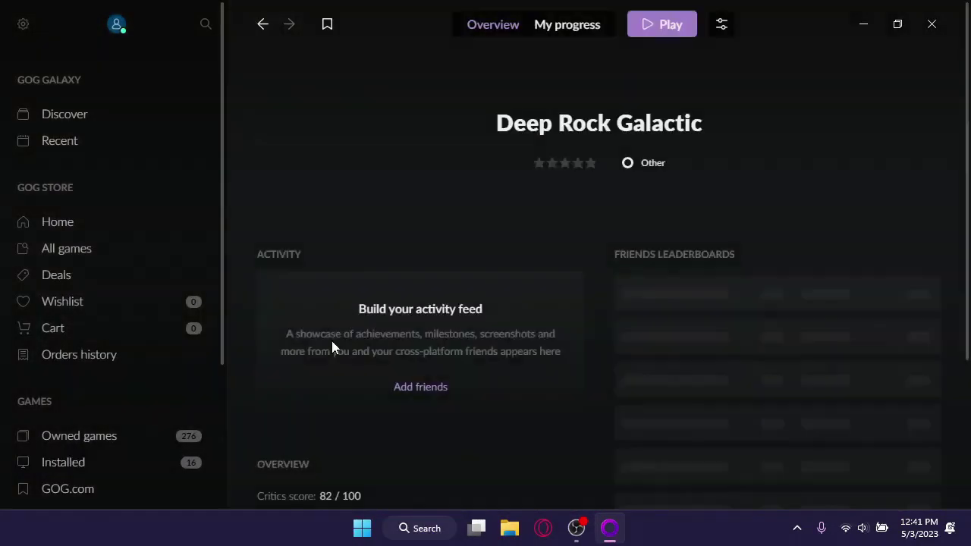